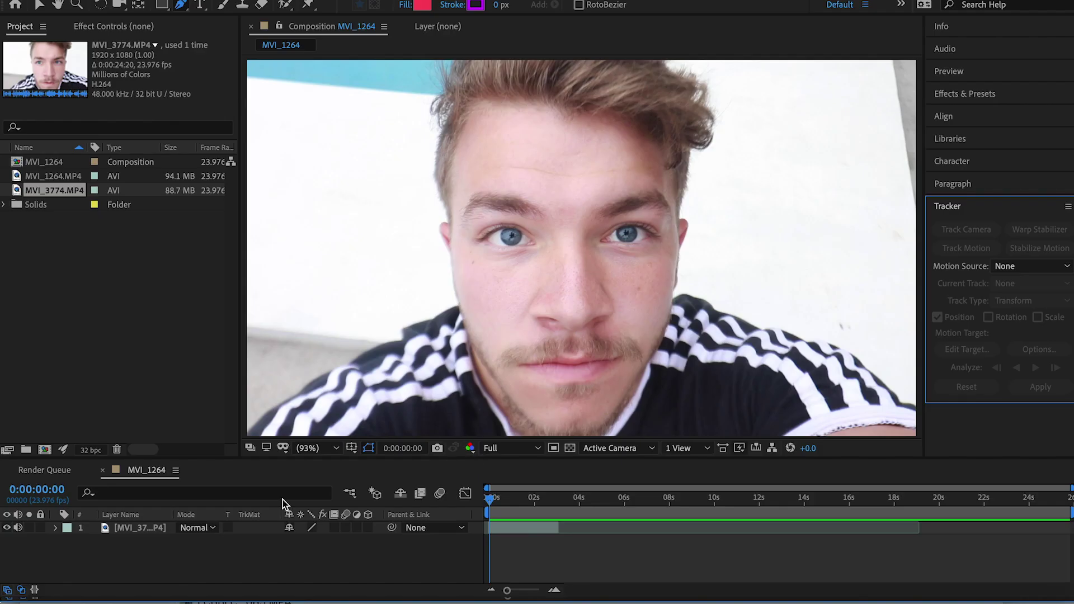
Step: Start a motion track on MVI_3774.MP4 and place Track Point 1 over the left eye
{"action": "left_click", "coordinate": [143, 528]}
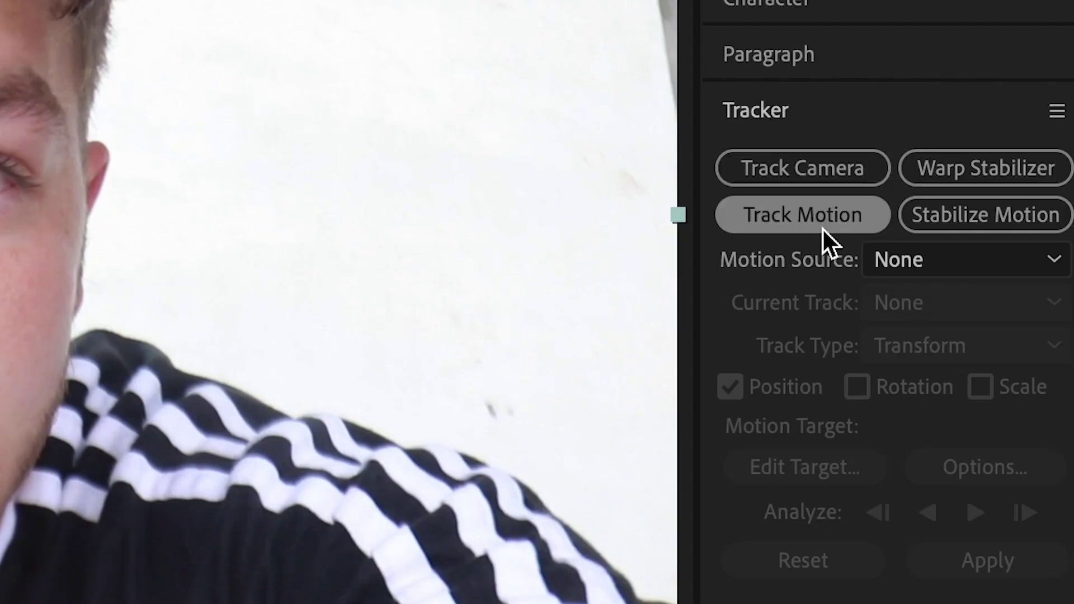
{"action": "left_click", "coordinate": [822, 228]}
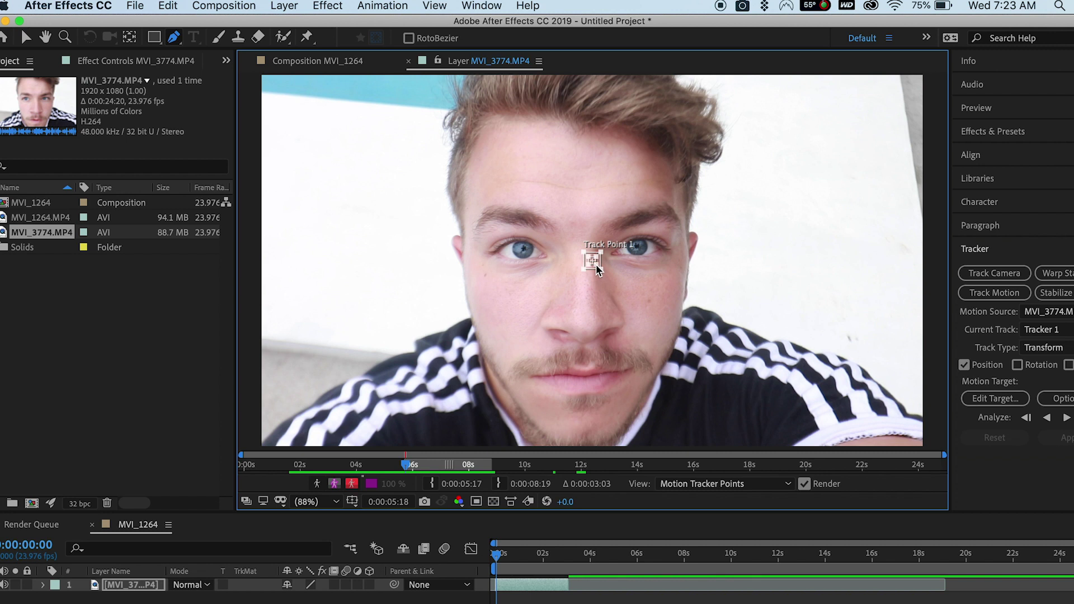
{"action": "left_click_drag", "start_coordinate": [595, 264], "coordinate": [533, 258]}
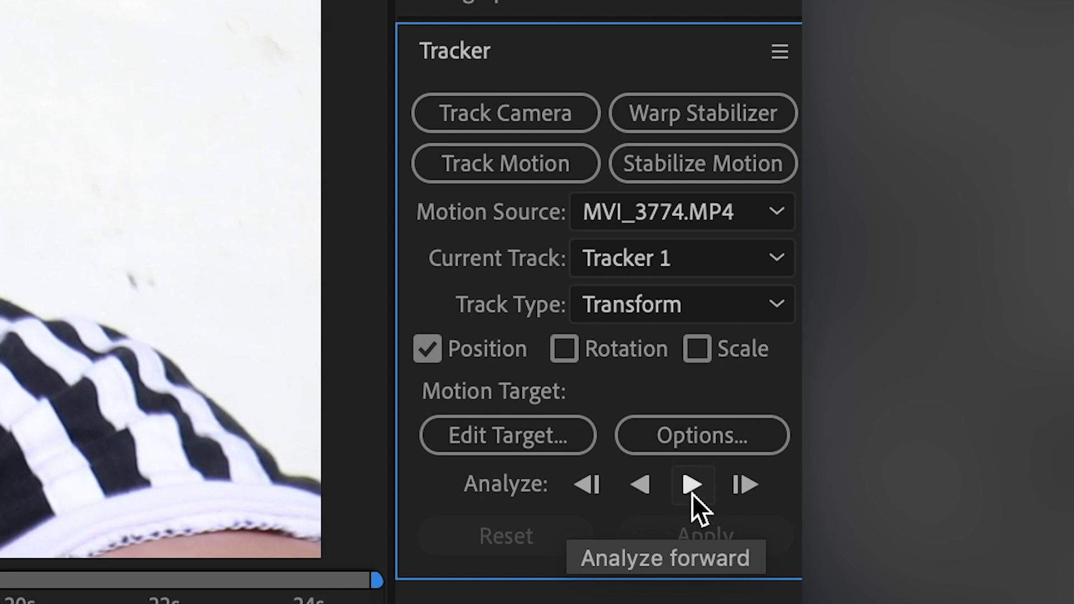
Step: Analyze Track Point 1 forward through the clip so it follows the left eye
{"action": "left_click", "coordinate": [692, 494]}
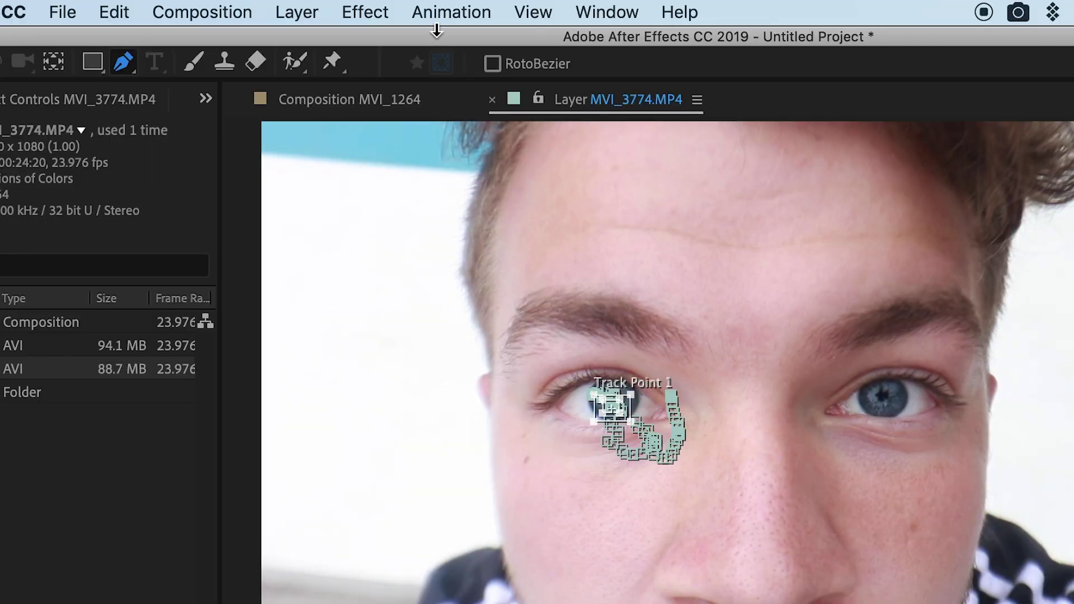
Step: Add a new null object layer, Null 2, to the composition
{"action": "left_click", "coordinate": [314, 11]}
{"action": "mouse_move", "coordinate": [551, 40]}
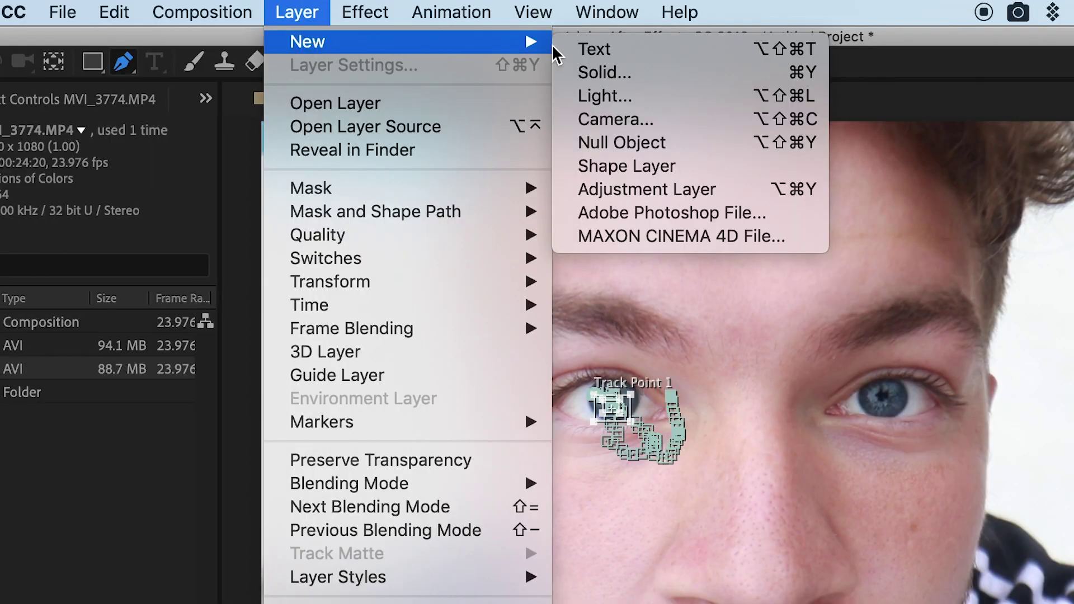
{"action": "left_click", "coordinate": [892, 305]}
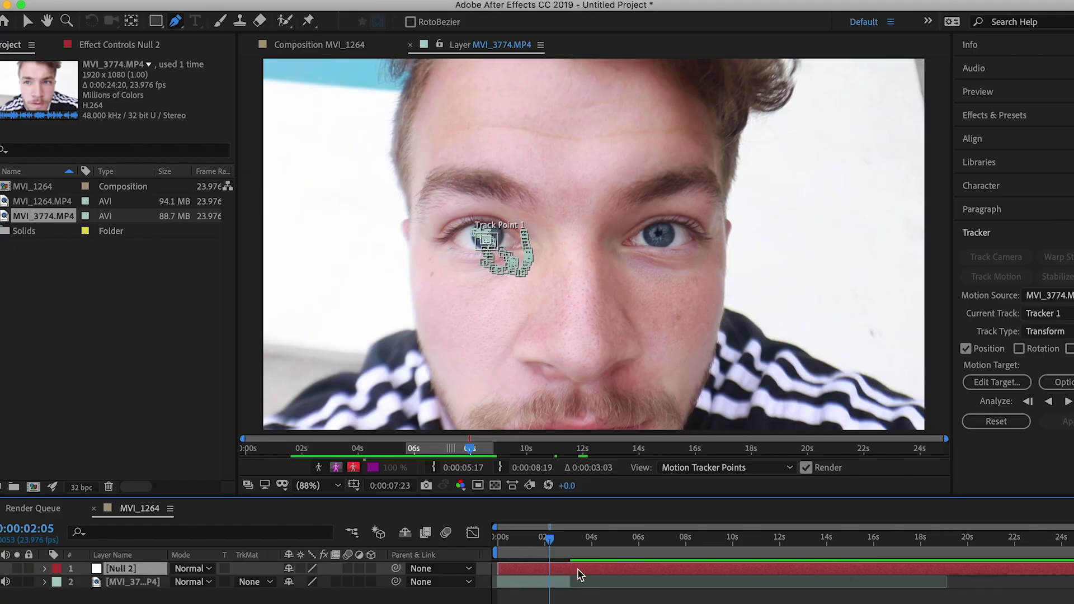
Step: Apply Tracker 1's X and Y motion data to Null 2
{"action": "left_click", "coordinate": [556, 582]}
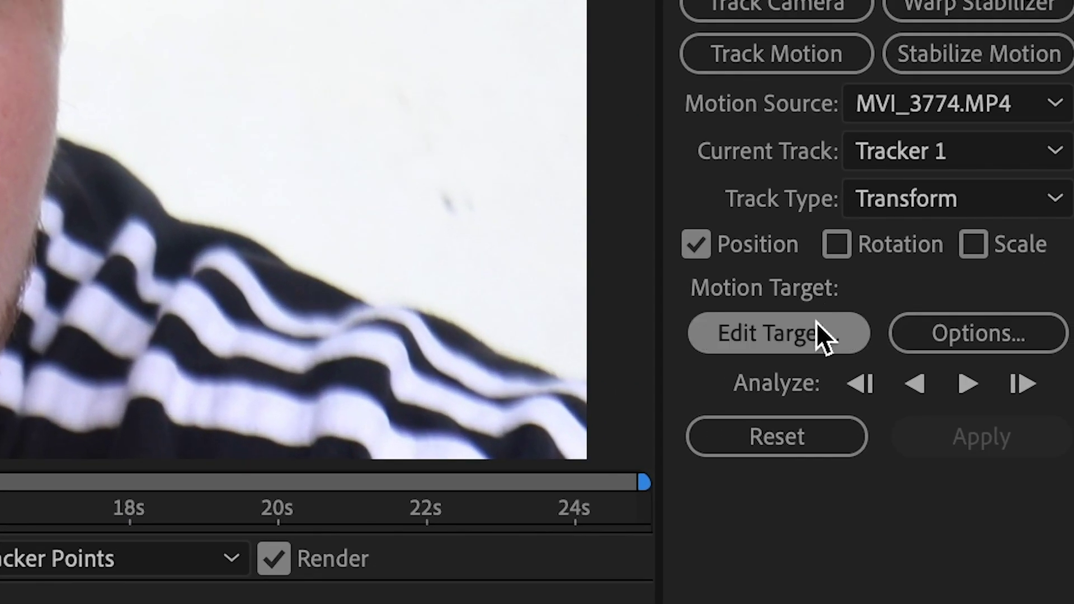
{"action": "left_click", "coordinate": [818, 324]}
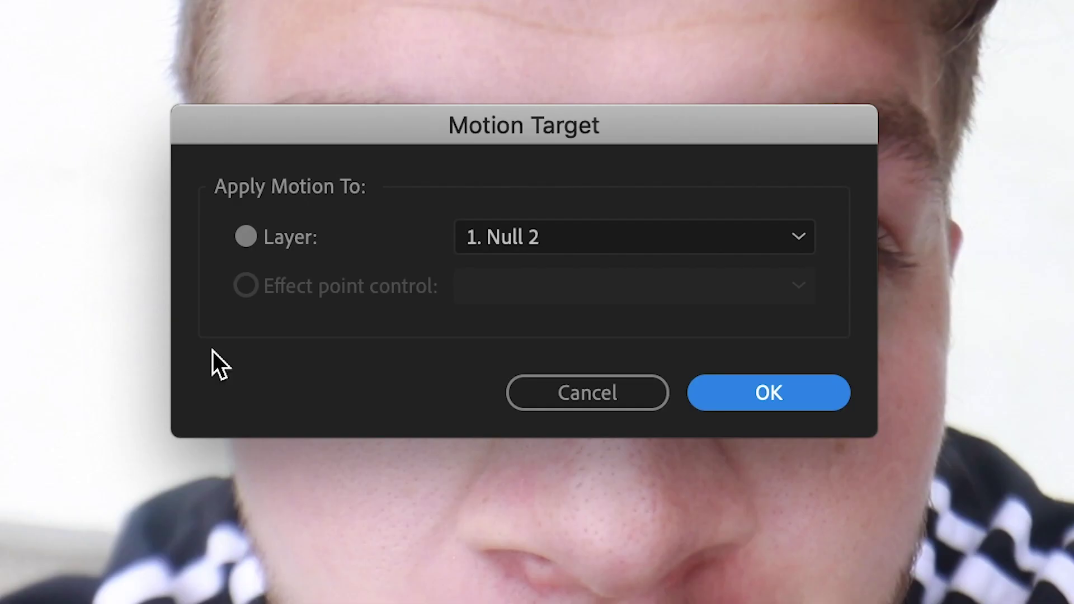
{"action": "left_click", "coordinate": [256, 241]}
{"action": "left_click", "coordinate": [763, 385]}
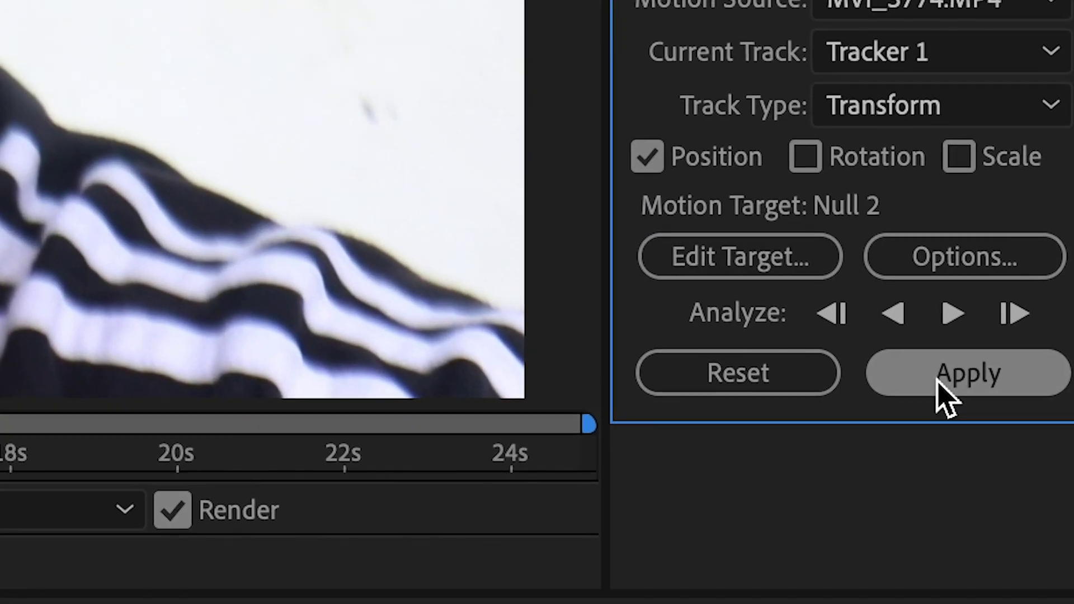
{"action": "left_click", "coordinate": [939, 382]}
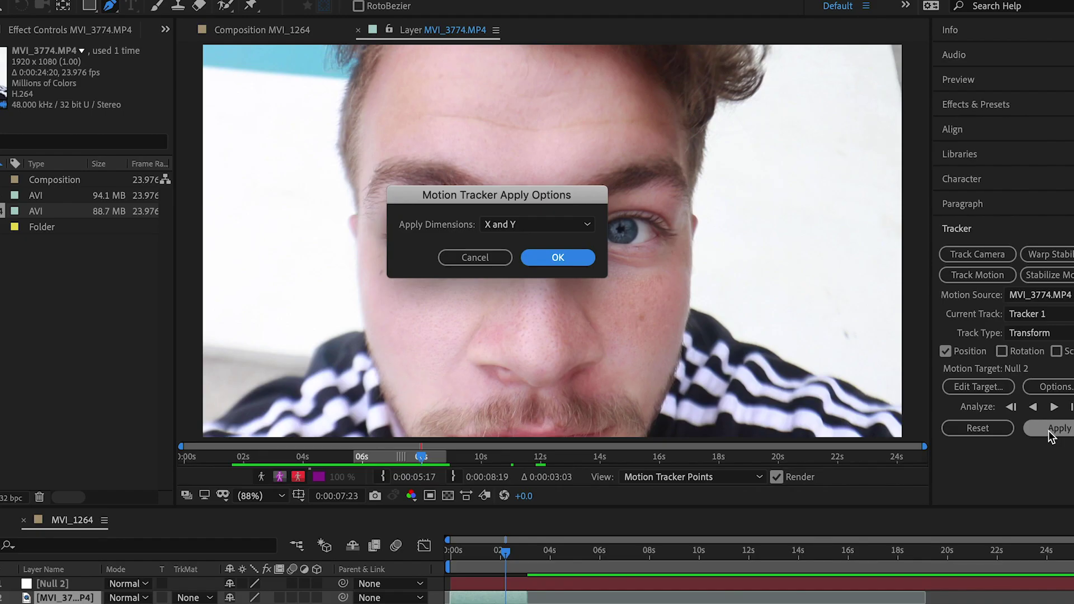
{"action": "left_click", "coordinate": [551, 258]}
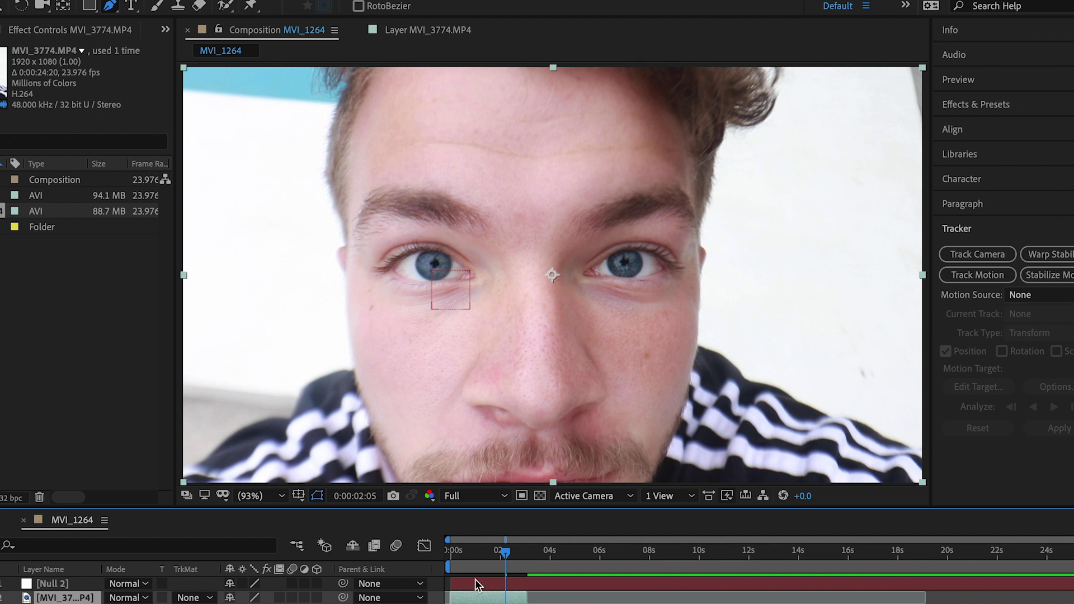
Step: Scrub to verify the track, then rename Null 2 to iris
{"action": "mouse_move", "coordinate": [464, 557]}
{"action": "left_mouse_down"}
{"action": "mouse_move", "coordinate": [455, 557]}
{"action": "mouse_move", "coordinate": [491, 558]}
{"action": "mouse_move", "coordinate": [462, 563]}
{"action": "left_mouse_up"}
{"action": "left_click", "coordinate": [51, 588]}
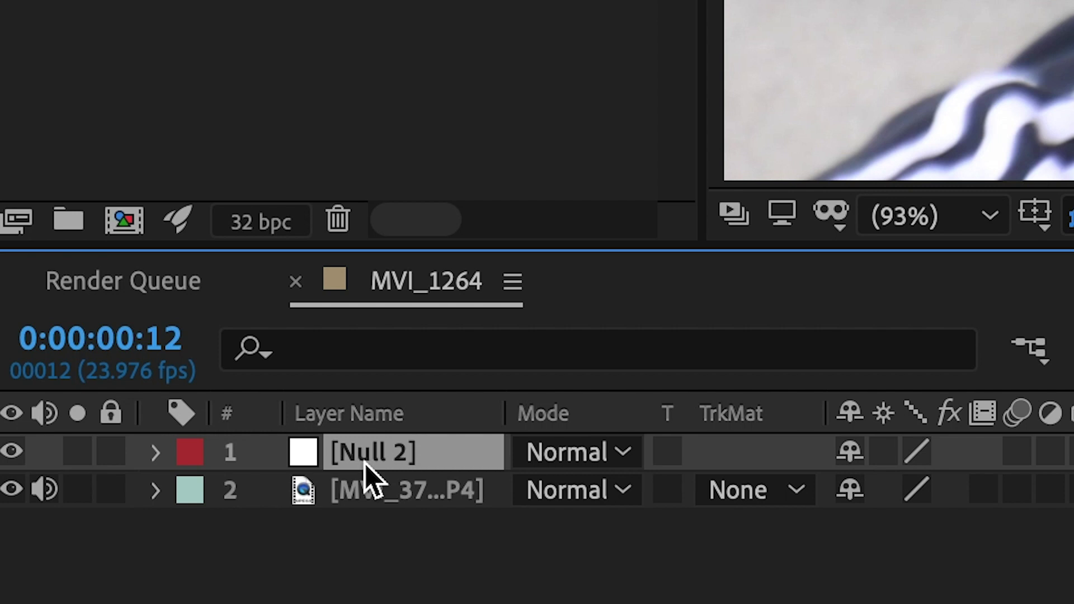
{"action": "key", "text": "Return"}
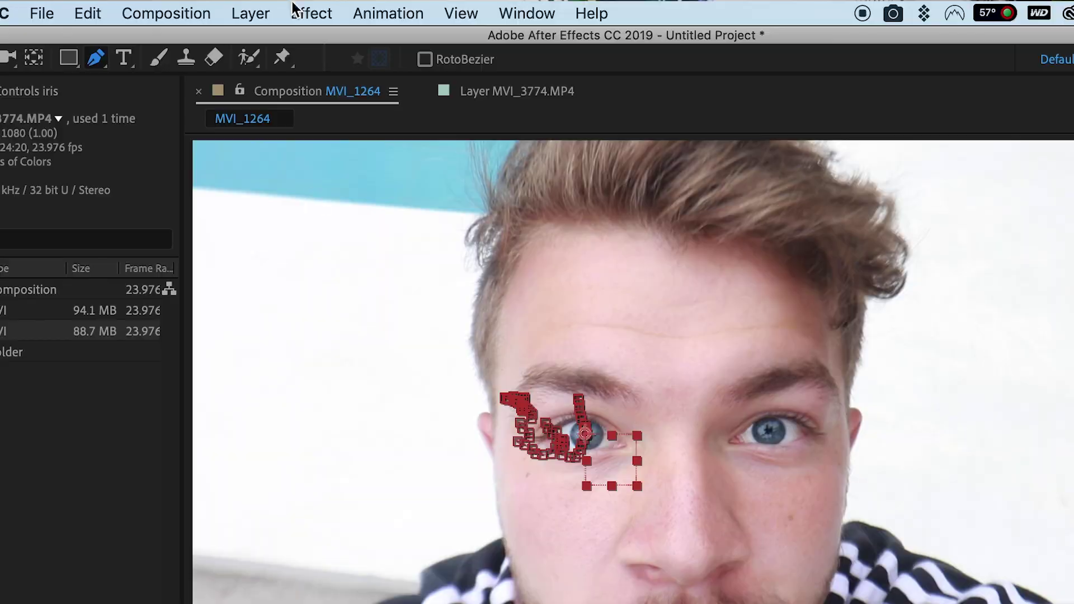
Step: Create a full-frame black solid, Black Solid 2, and hide it so the footage shows
{"action": "left_click", "coordinate": [250, 14]}
{"action": "mouse_move", "coordinate": [263, 39]}
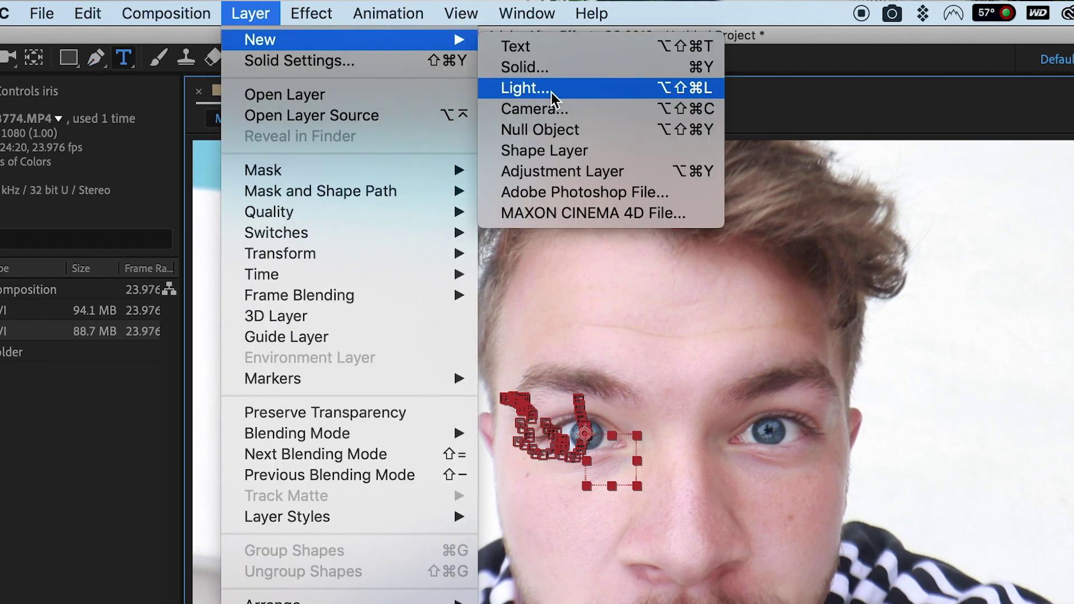
{"action": "left_click", "coordinate": [550, 72]}
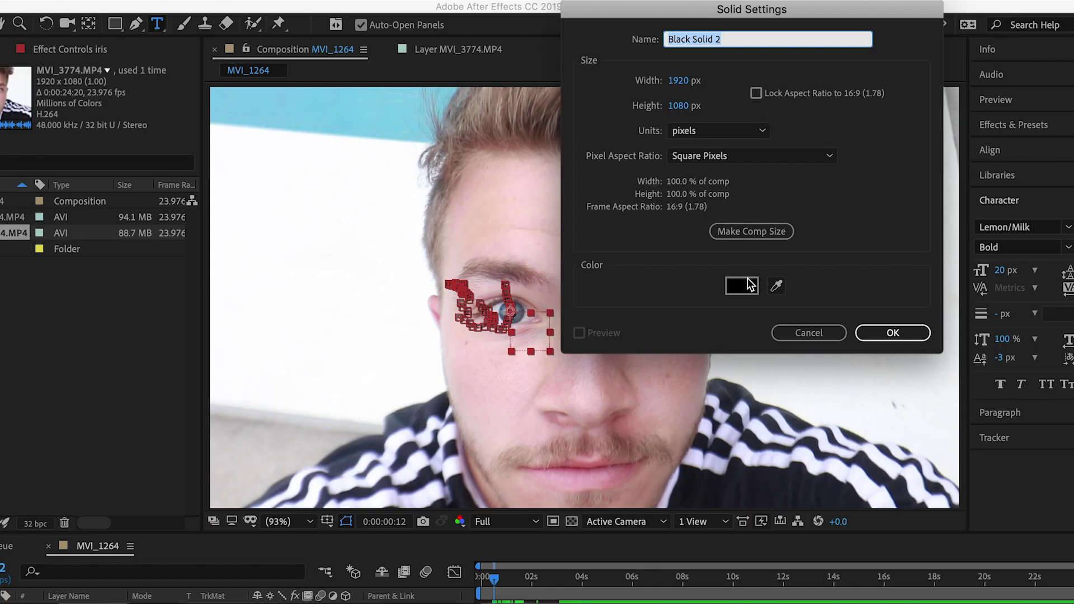
{"action": "left_click", "coordinate": [897, 332]}
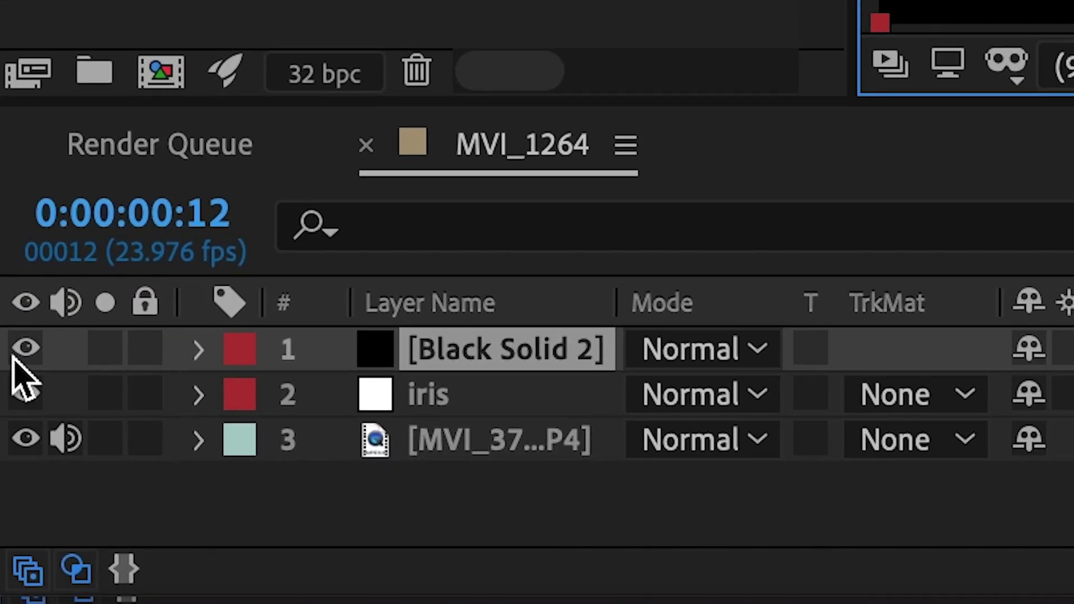
{"action": "left_click", "coordinate": [0, 603]}
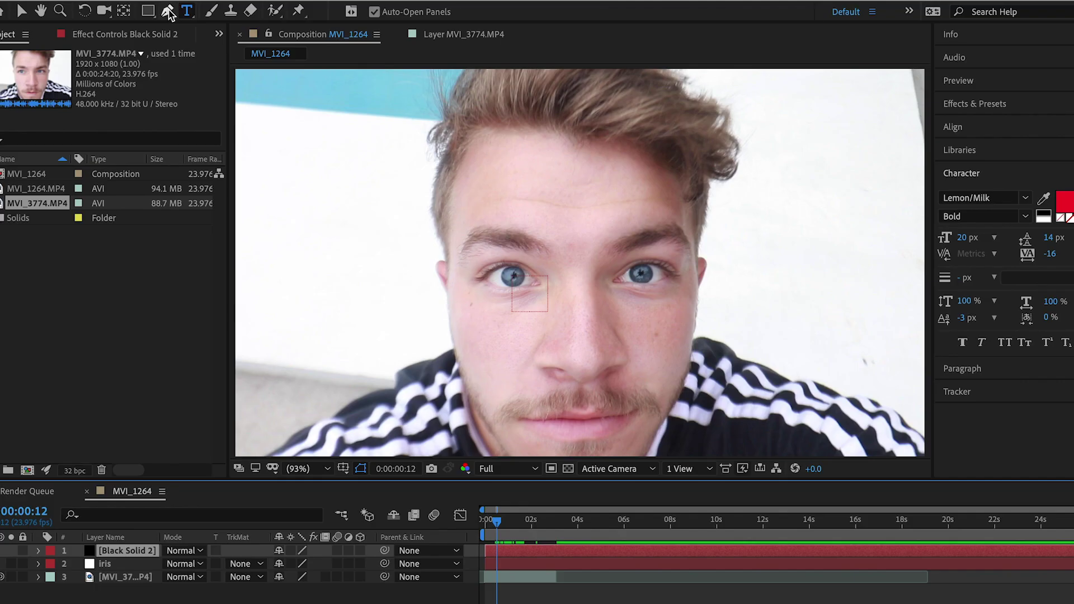
Step: Set the viewer magnification to 100%
{"action": "left_click", "coordinate": [306, 472]}
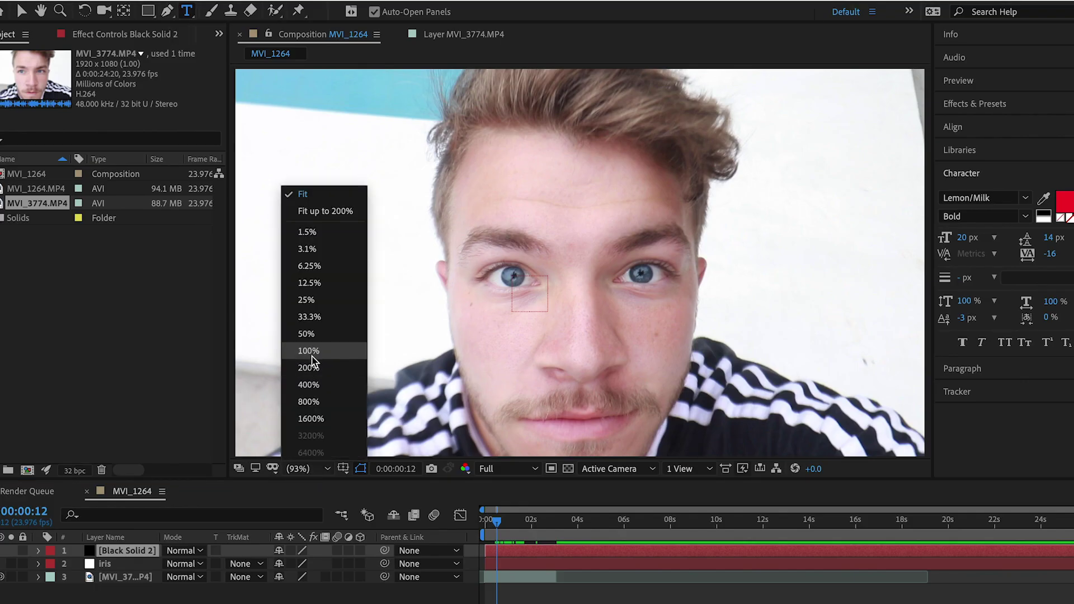
{"action": "left_click", "coordinate": [308, 350]}
{"action": "left_click", "coordinate": [307, 472]}
Step: At 200% zoom, draw Mask 1 and Mask 2 around each iris on Black Solid 2, then refit the view
{"action": "left_click", "coordinate": [308, 368]}
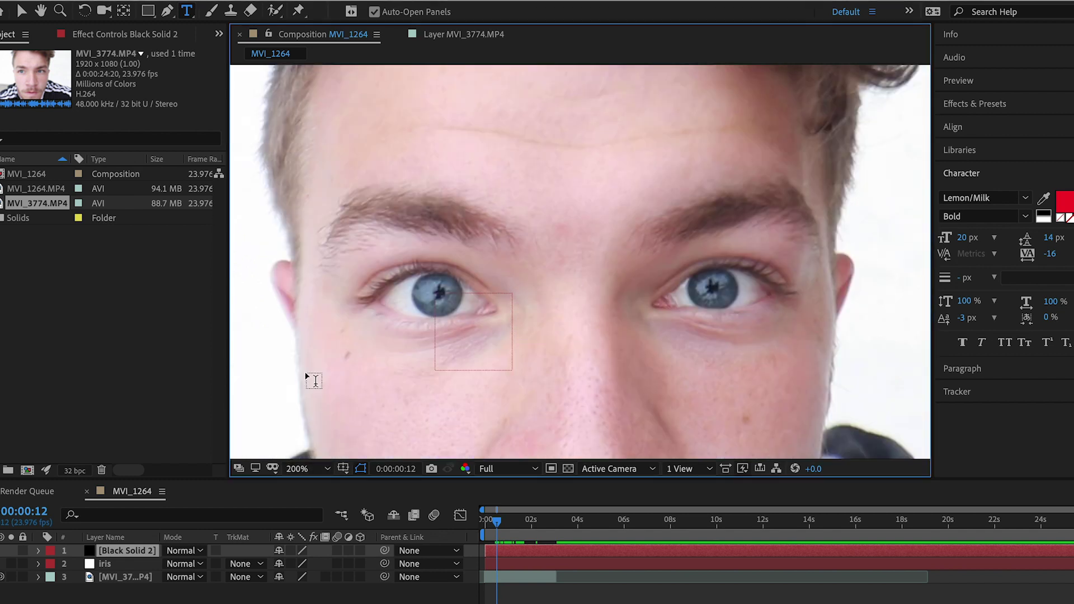
{"action": "left_click", "coordinate": [167, 12]}
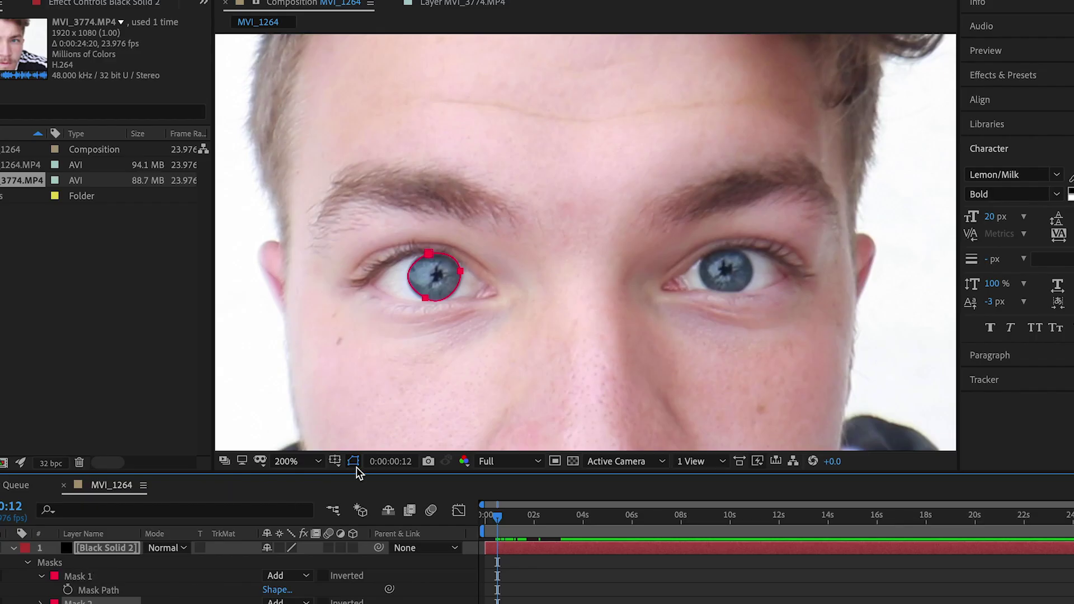
{"action": "left_click_drag", "start_coordinate": [462, 274], "coordinate": [533, 271]}
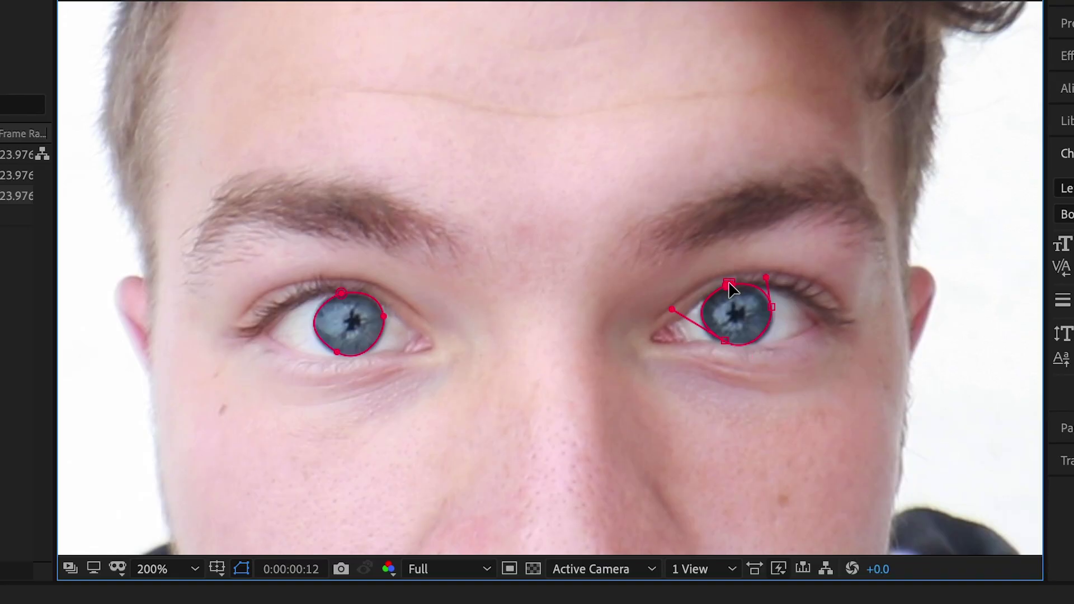
{"action": "left_click", "coordinate": [162, 569]}
{"action": "left_click", "coordinate": [180, 186]}
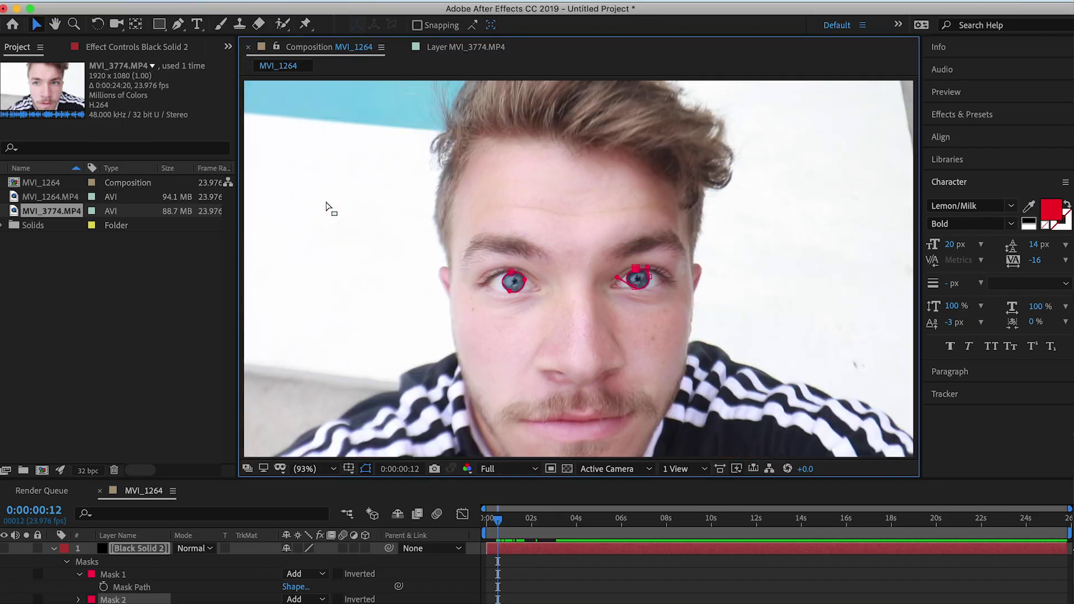
Step: Collapse Black Solid 2's masks and scrub ahead to check they stay on the eye
{"action": "left_click", "coordinate": [53, 549]}
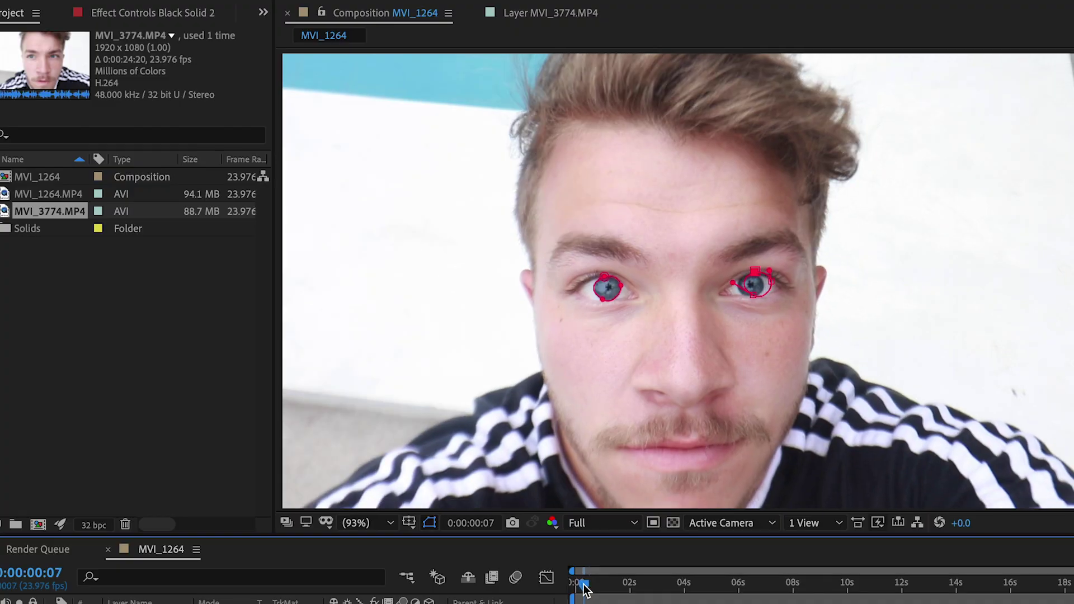
{"action": "mouse_move", "coordinate": [578, 583]}
{"action": "left_mouse_down"}
{"action": "mouse_move", "coordinate": [640, 590]}
{"action": "mouse_move", "coordinate": [592, 590]}
{"action": "left_mouse_up"}
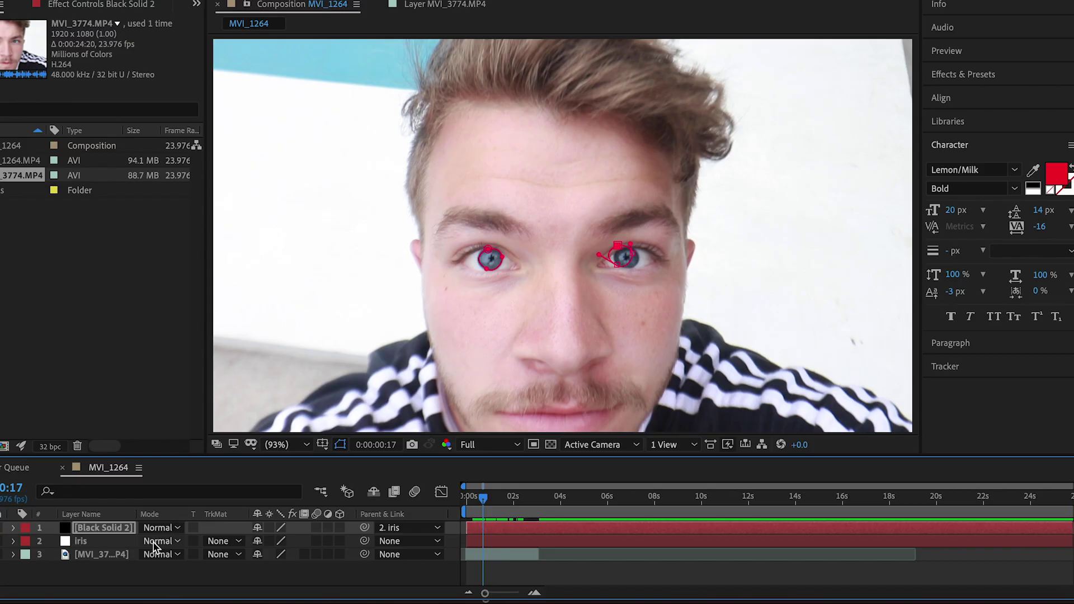
Step: Rename the footage layer bottom, duplicate it, and move bottom 2 above iris
{"action": "left_click", "coordinate": [110, 554]}
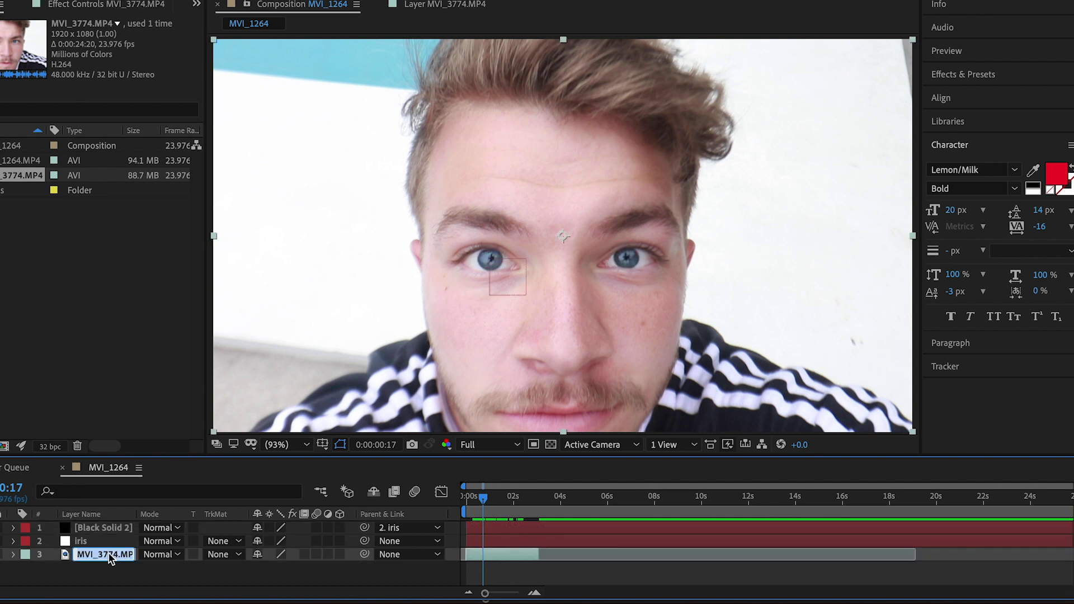
{"action": "type", "text": "bottom"}
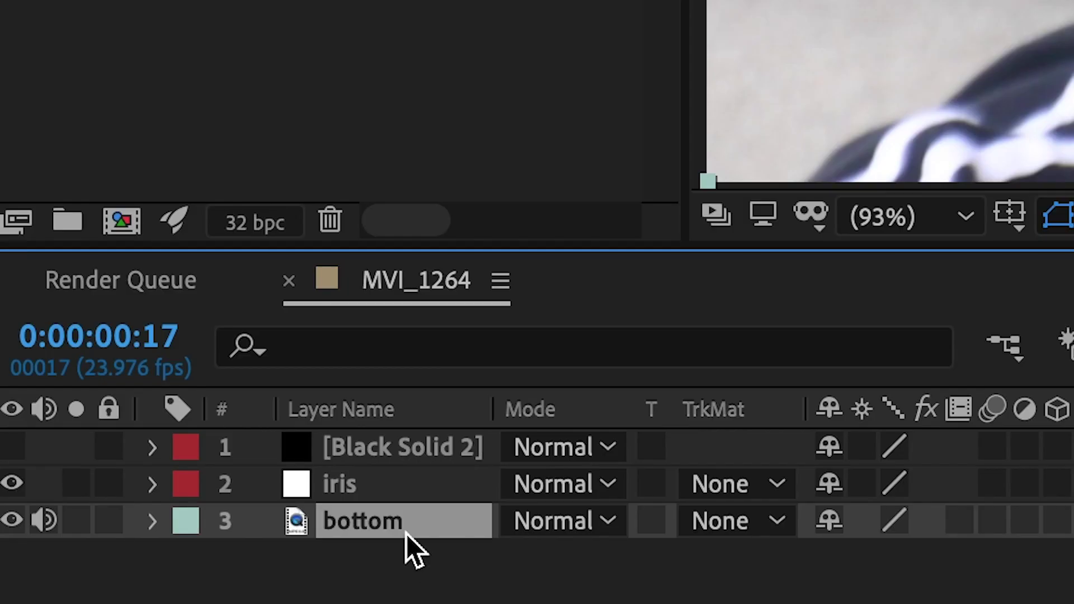
{"action": "key", "text": "ctrl+d"}
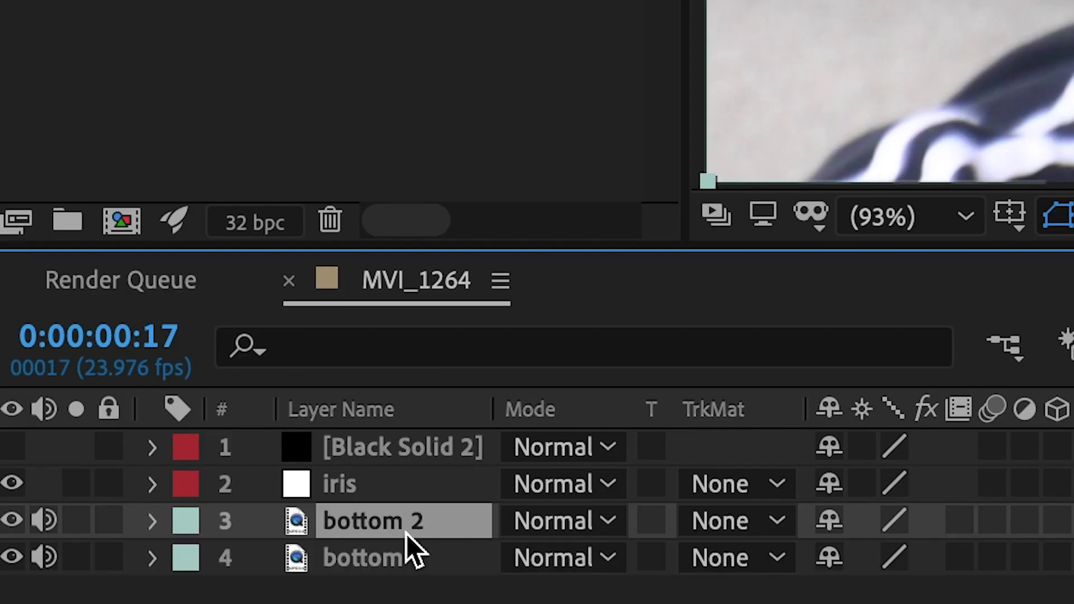
{"action": "left_click_drag", "start_coordinate": [406, 533], "coordinate": [405, 468]}
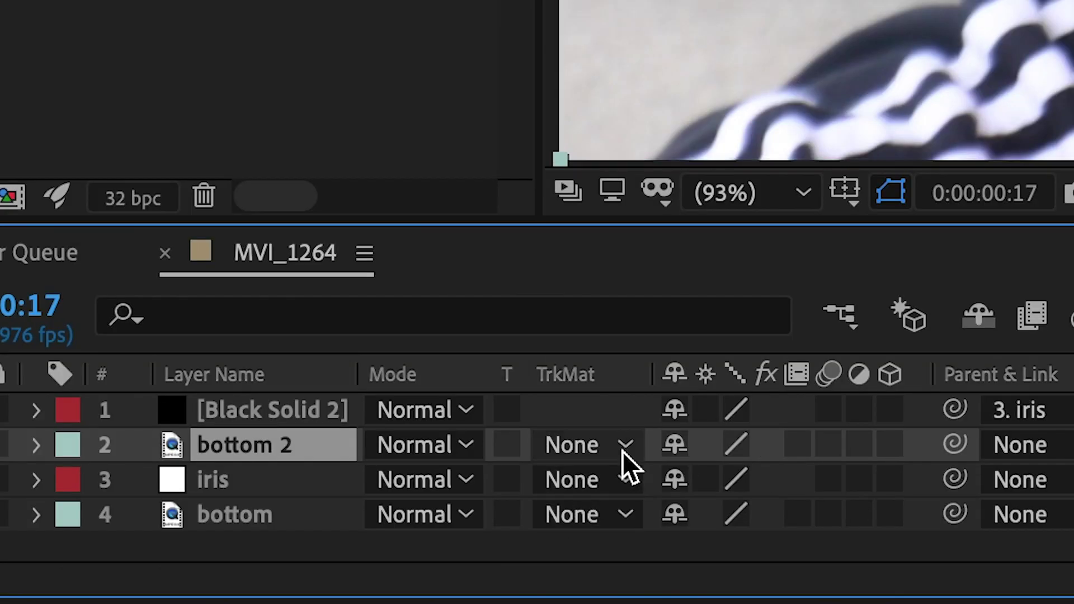
Step: Set bottom 2's track matte to Alpha Matte and hide the bottom layer
{"action": "left_click", "coordinate": [622, 450]}
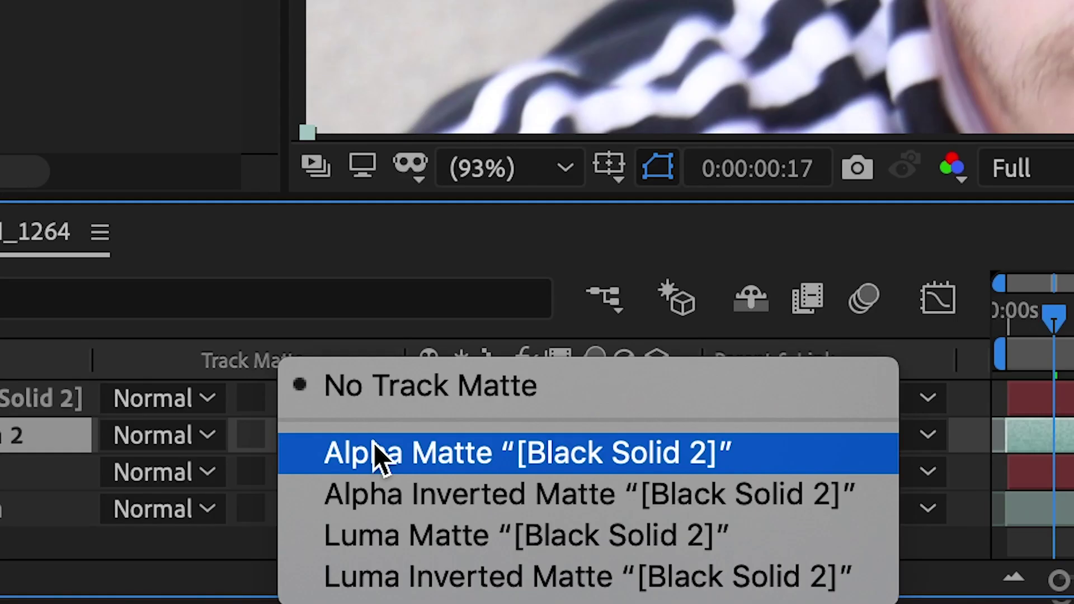
{"action": "left_click", "coordinate": [373, 442]}
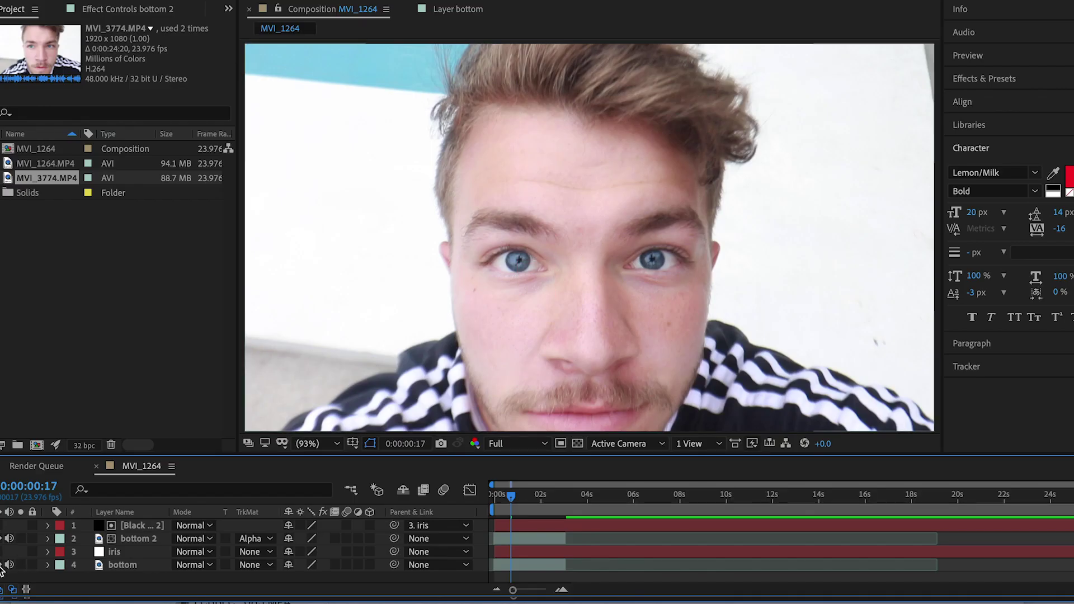
{"action": "left_click", "coordinate": [1, 565]}
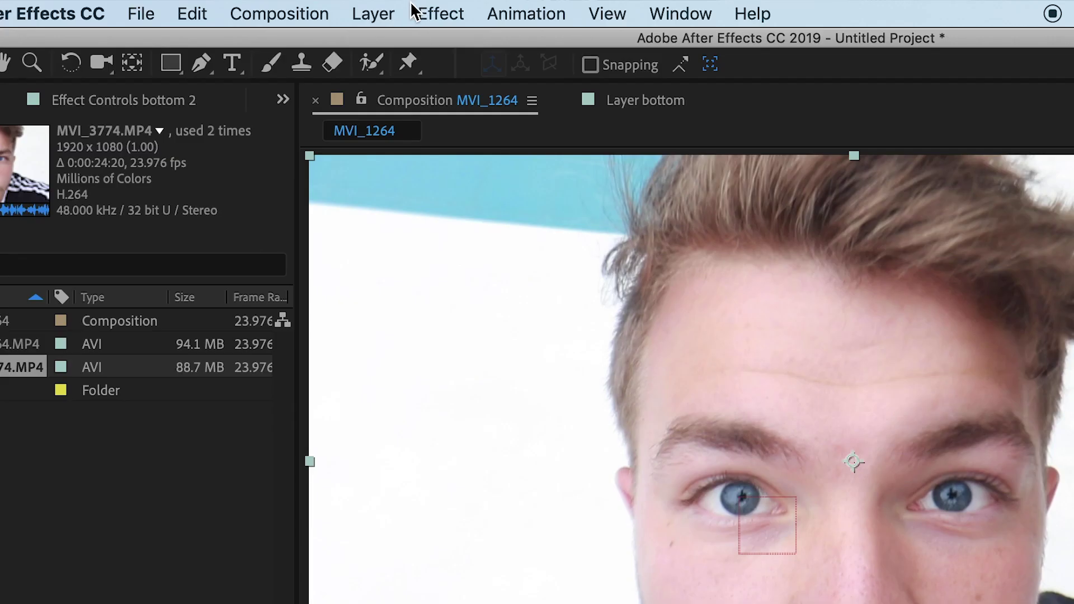
Step: Add an Exposure effect to bottom 2 with exposure set to 1.5
{"action": "left_click", "coordinate": [415, 11]}
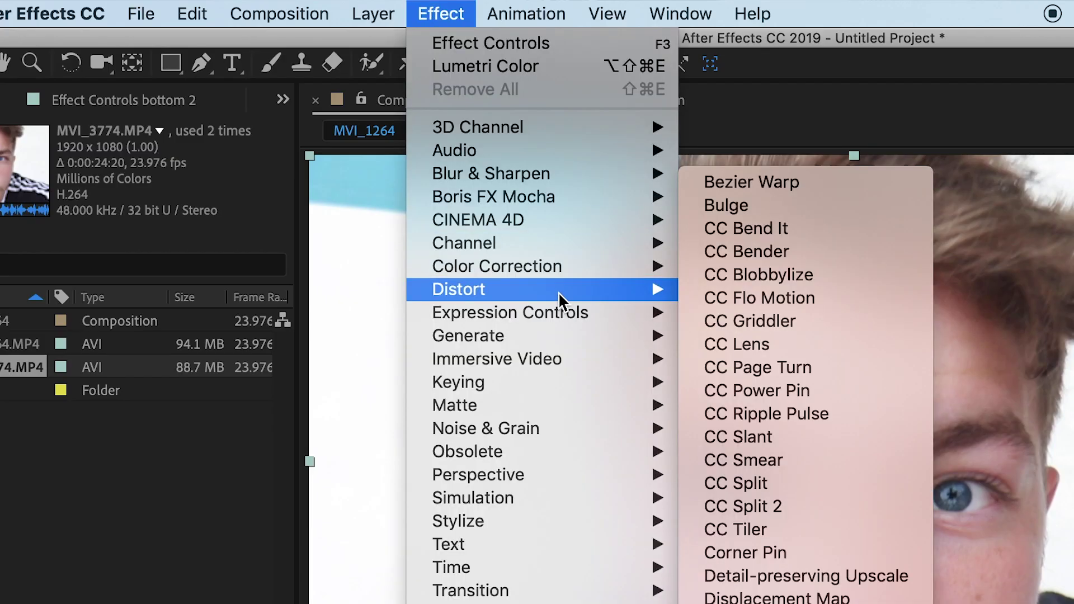
{"action": "mouse_move", "coordinate": [558, 274]}
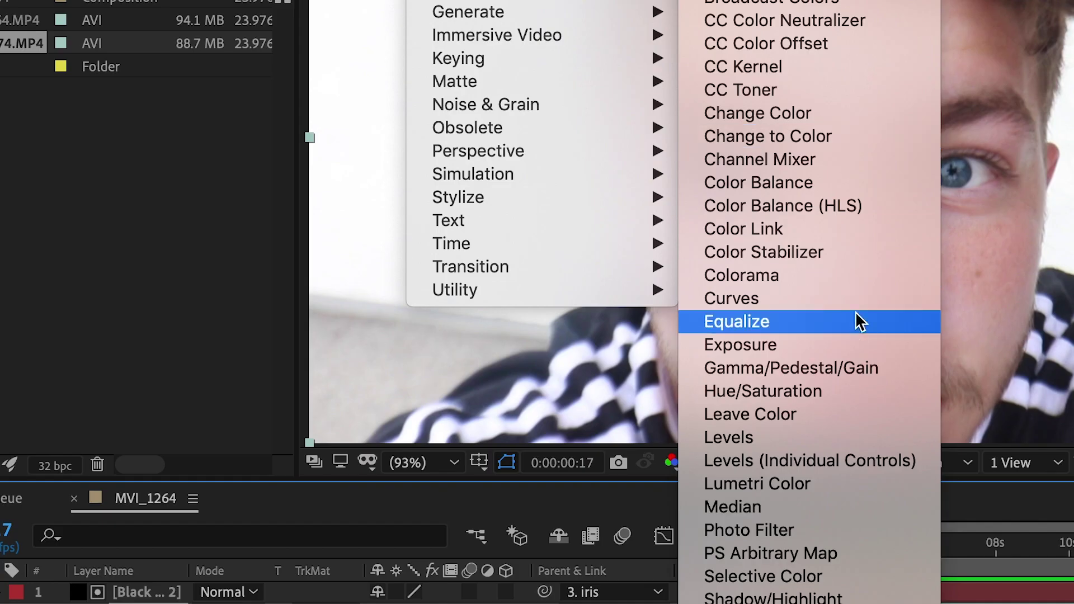
{"action": "left_click", "coordinate": [849, 344]}
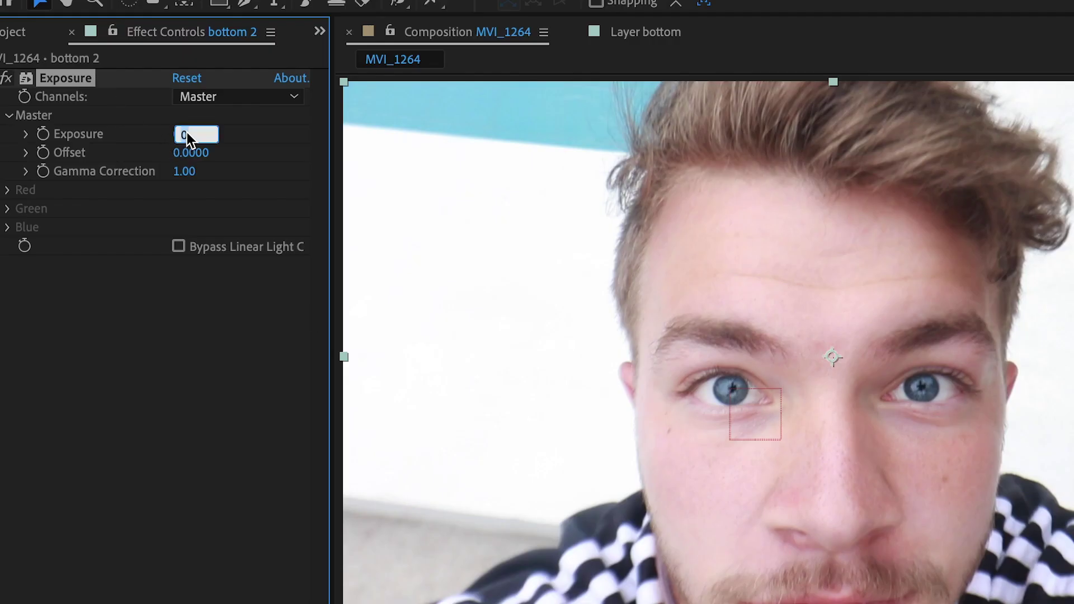
{"action": "type", "text": "1.5"}
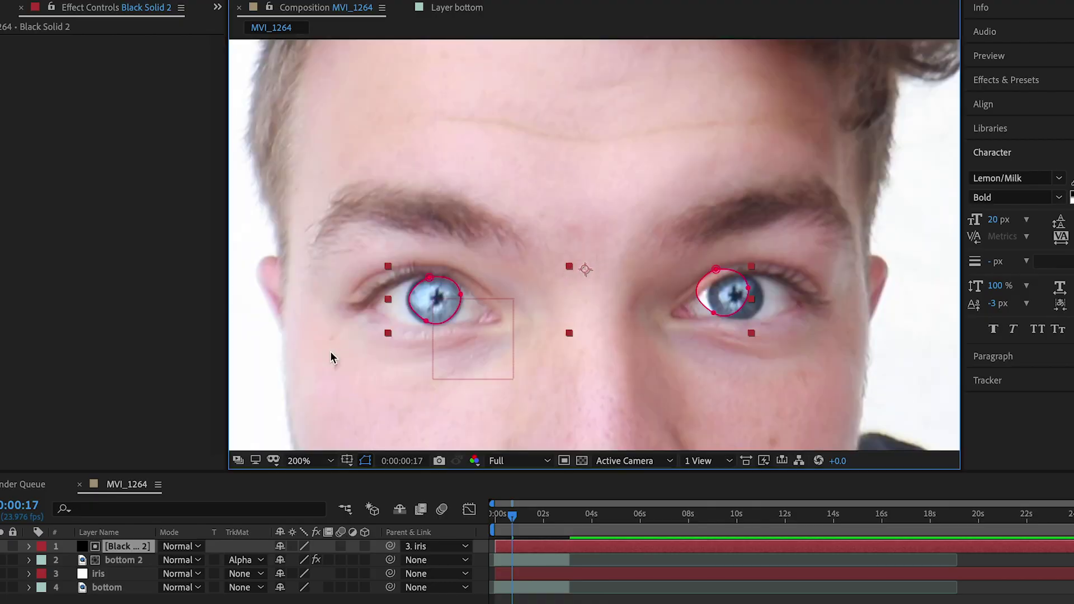
Step: Reshape the right-eye mask to fit the iris and fit the frame in the viewer
{"action": "left_click_drag", "start_coordinate": [740, 312], "coordinate": [754, 318]}
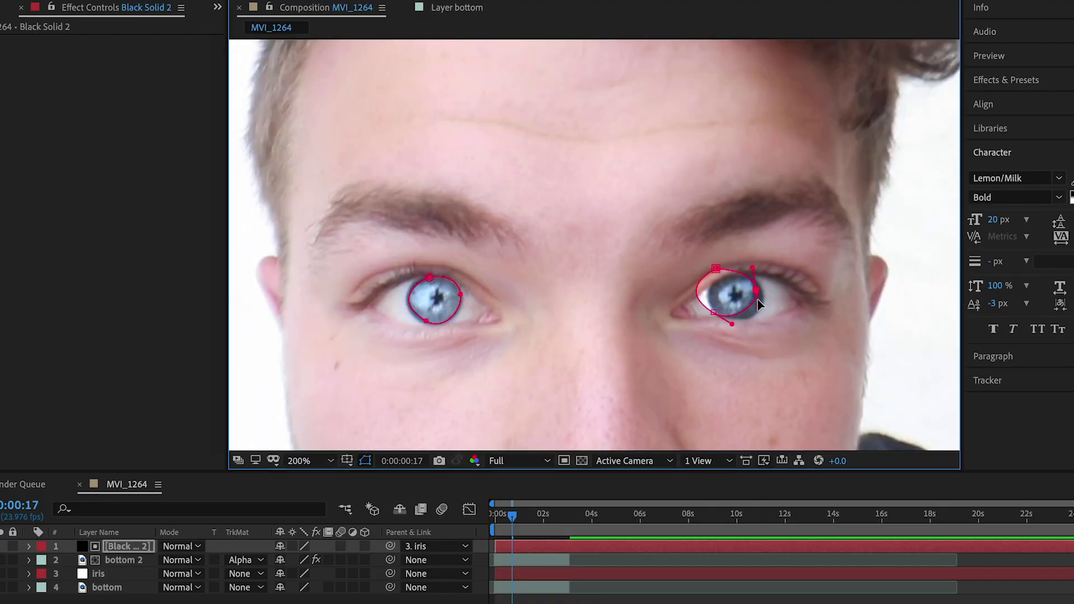
{"action": "left_click", "coordinate": [307, 461]}
{"action": "left_click", "coordinate": [306, 185]}
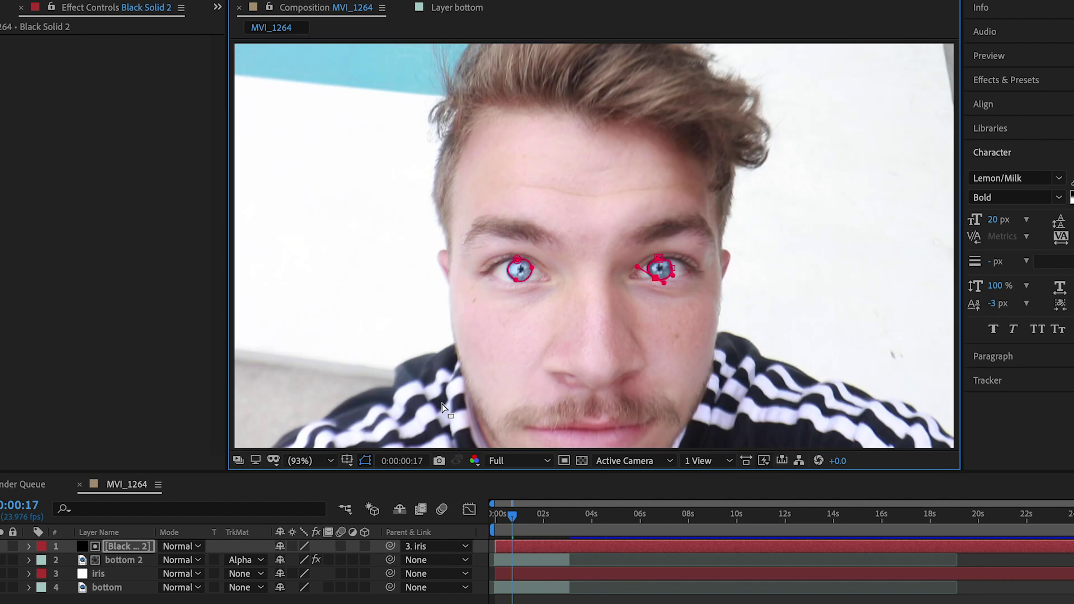
Step: Set Mask Feather to 10 pixels on both Mask 1 and Mask 2
{"action": "key", "text": "m"}
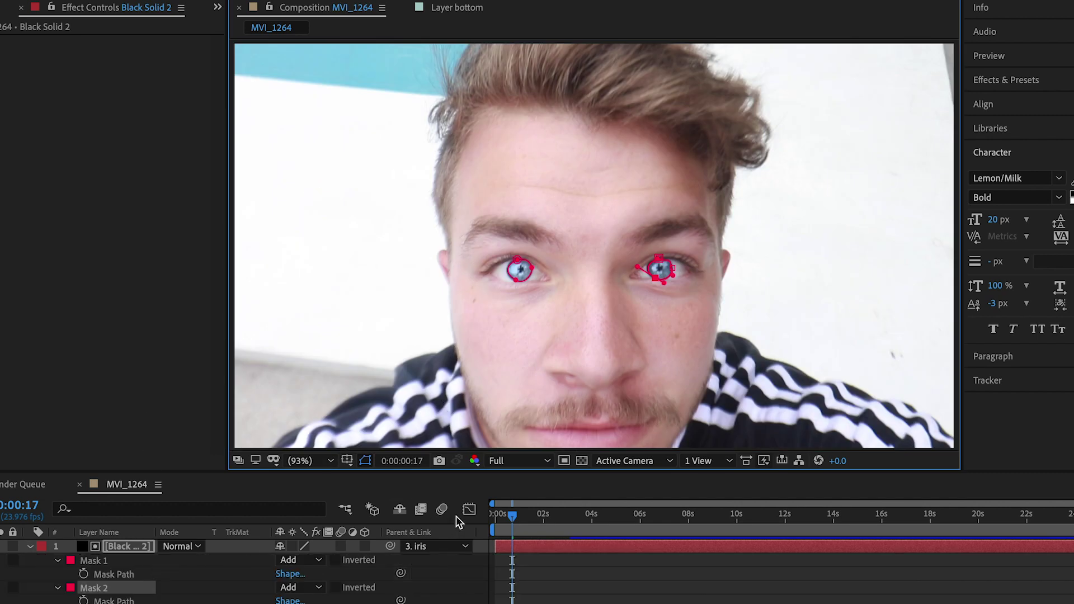
{"action": "left_click_drag", "start_coordinate": [450, 472], "coordinate": [451, 443]}
{"action": "key", "text": "m"}
{"action": "key", "text": "m"}
{"action": "left_click", "coordinate": [298, 560]}
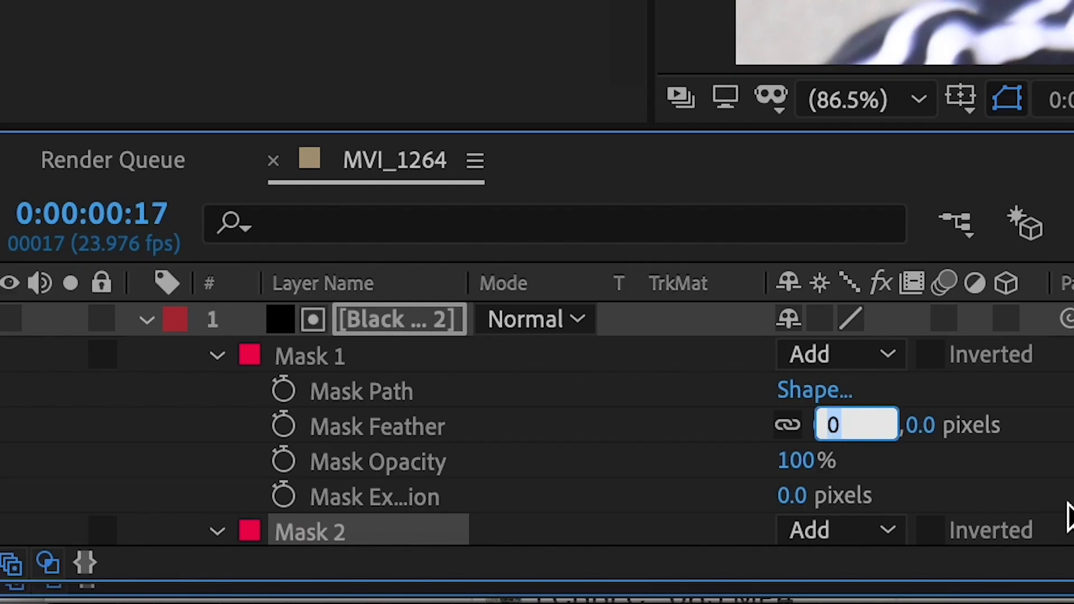
{"action": "type", "text": "10"}
{"action": "key", "text": "Return"}
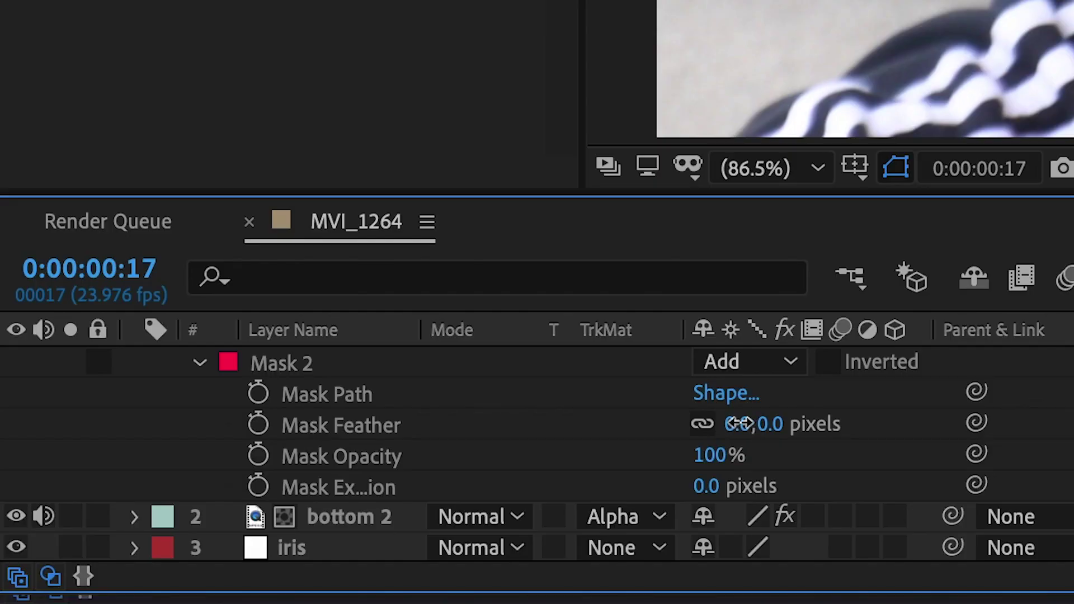
{"action": "left_click", "coordinate": [749, 424]}
{"action": "type", "text": "10"}
{"action": "key", "text": "Return"}
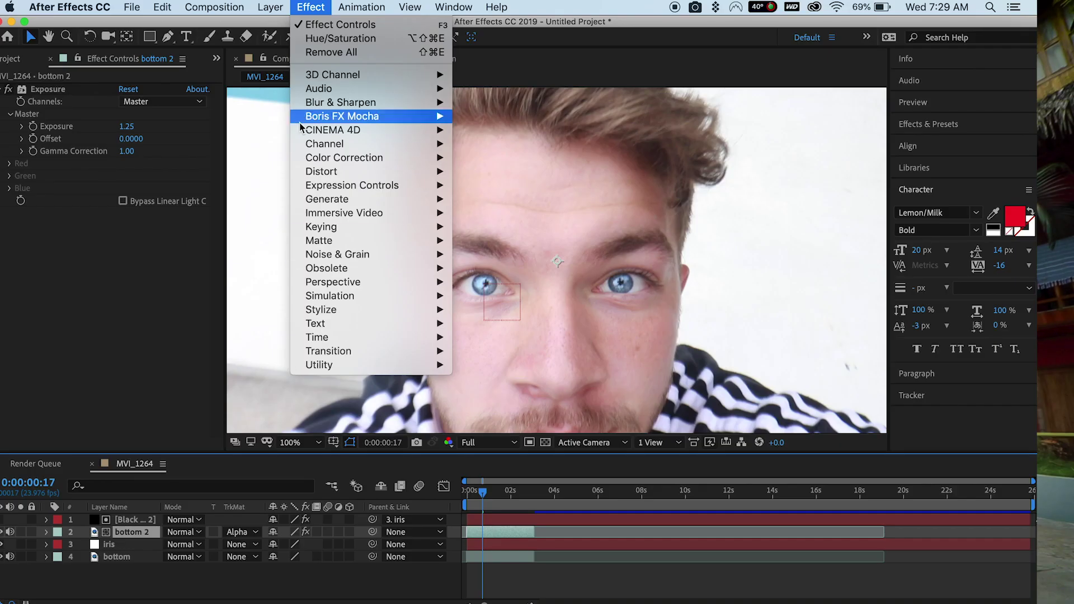
Step: Add Hue/Saturation to bottom 2 with hue 1x+62°, saturation 6 and lightness -9
{"action": "mouse_move", "coordinate": [374, 162]}
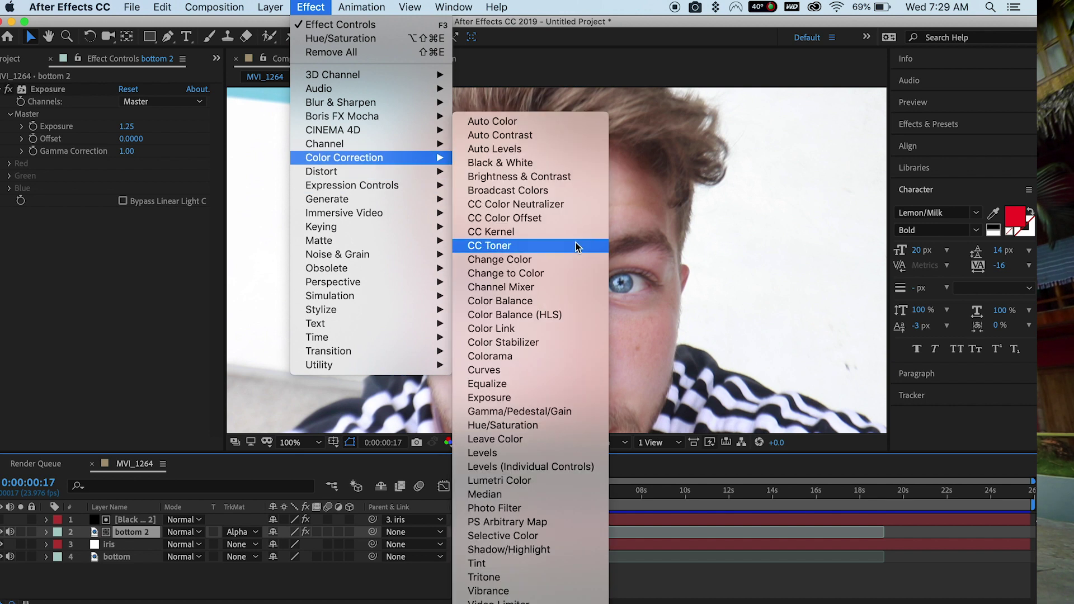
{"action": "left_click", "coordinate": [543, 425]}
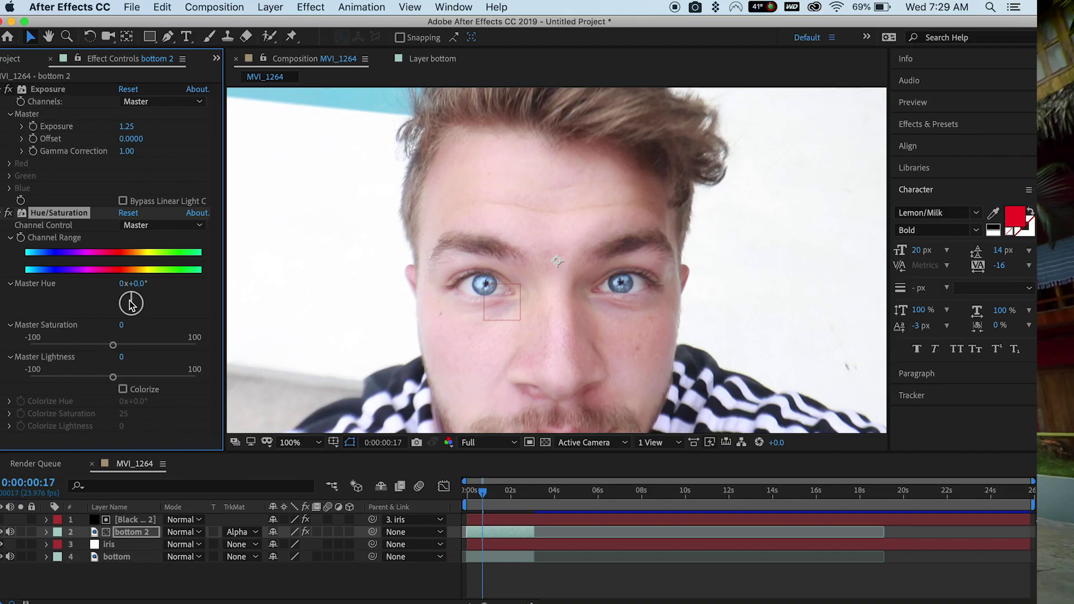
{"action": "mouse_move", "coordinate": [129, 302]}
{"action": "left_mouse_down"}
{"action": "mouse_move", "coordinate": [139, 316]}
{"action": "mouse_move", "coordinate": [113, 316]}
{"action": "left_mouse_up"}
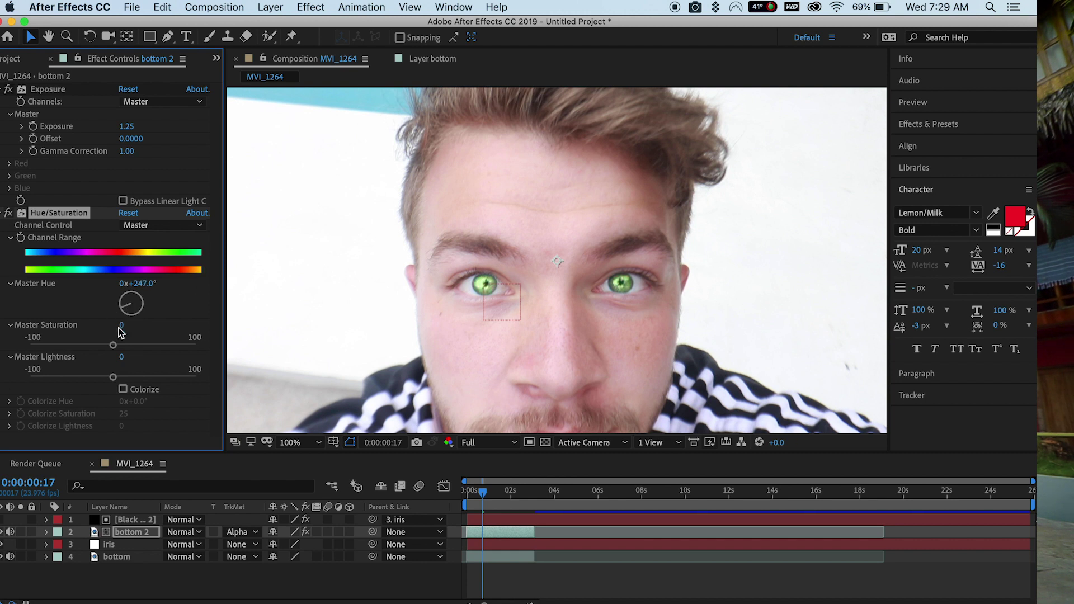
{"action": "mouse_move", "coordinate": [114, 351]}
{"action": "left_mouse_down"}
{"action": "mouse_move", "coordinate": [131, 346]}
{"action": "mouse_move", "coordinate": [104, 353]}
{"action": "mouse_move", "coordinate": [119, 351]}
{"action": "left_mouse_up"}
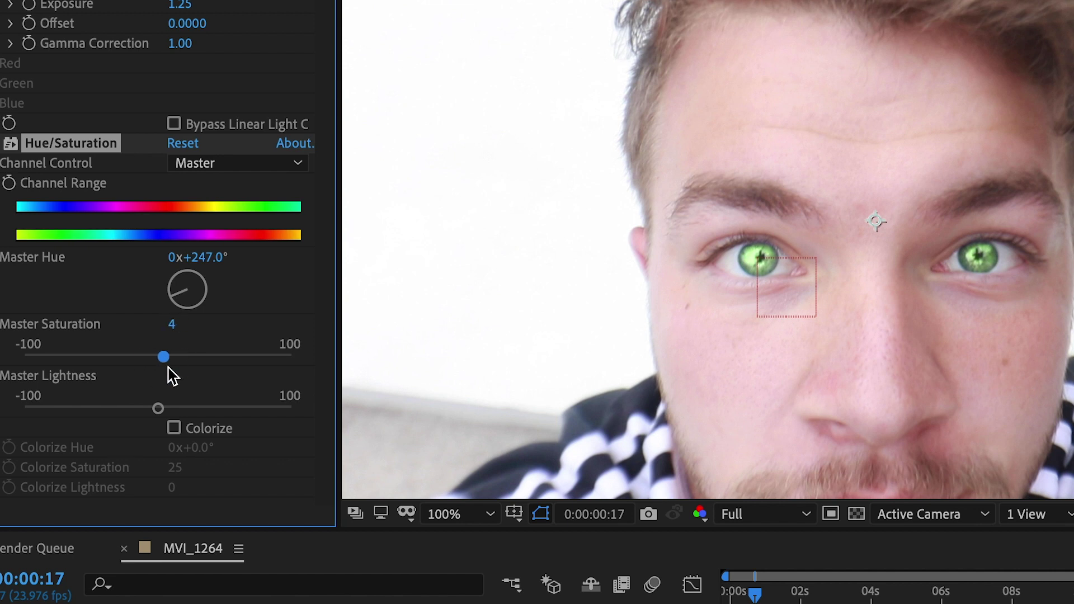
{"action": "left_click_drag", "start_coordinate": [171, 374], "coordinate": [146, 410]}
{"action": "left_click_drag", "start_coordinate": [185, 296], "coordinate": [208, 284]}
{"action": "left_click", "coordinate": [459, 510]}
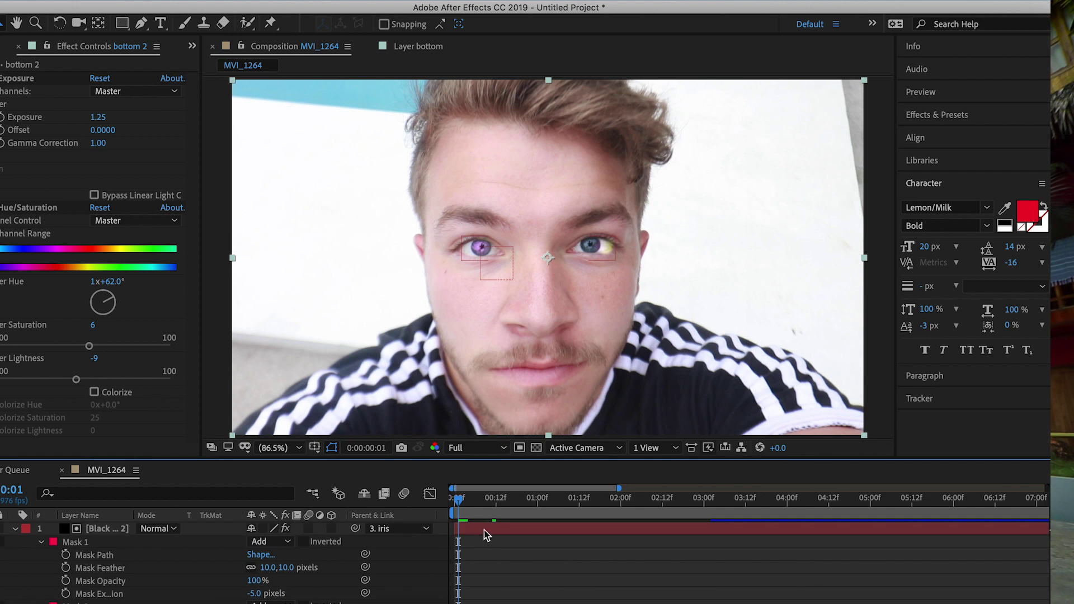
Step: Magnify the viewer to 200% and move the playhead to 0:00:01:07, just before the blink
{"action": "left_click", "coordinate": [276, 451]}
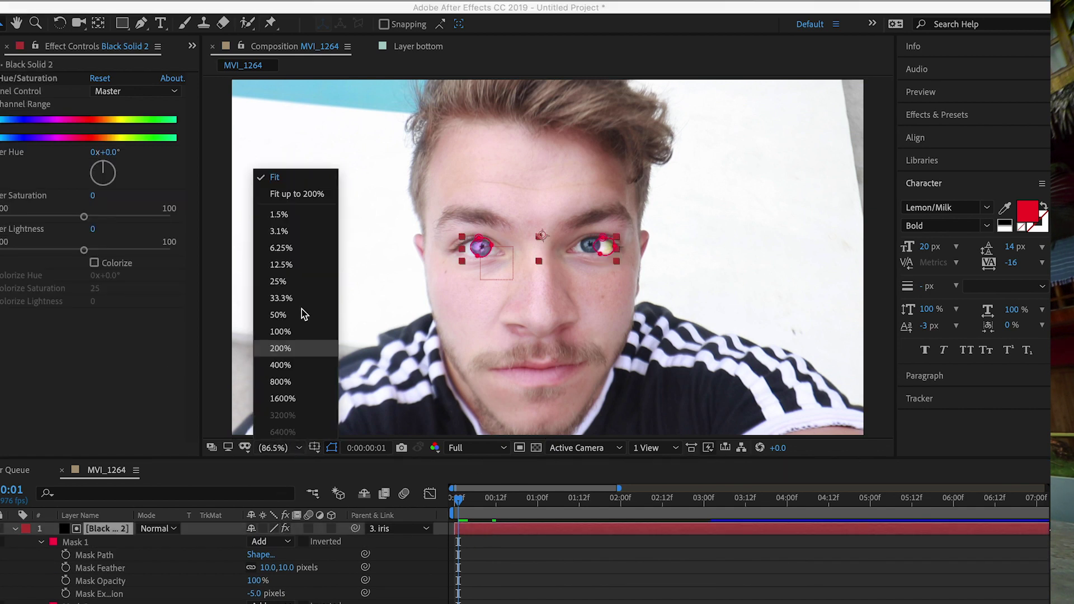
{"action": "left_click", "coordinate": [297, 331]}
{"action": "left_click", "coordinate": [299, 450]}
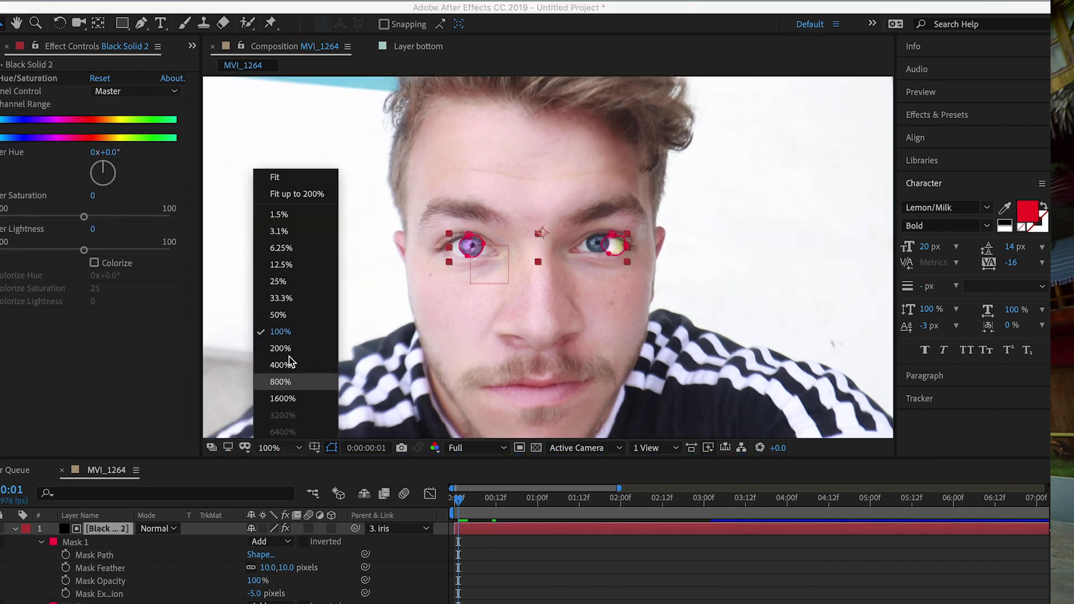
{"action": "left_click", "coordinate": [281, 348]}
{"action": "scroll", "coordinate": [168, 554], "scroll_direction": "down", "scroll_amount": 3}
{"action": "left_click", "coordinate": [66, 555]}
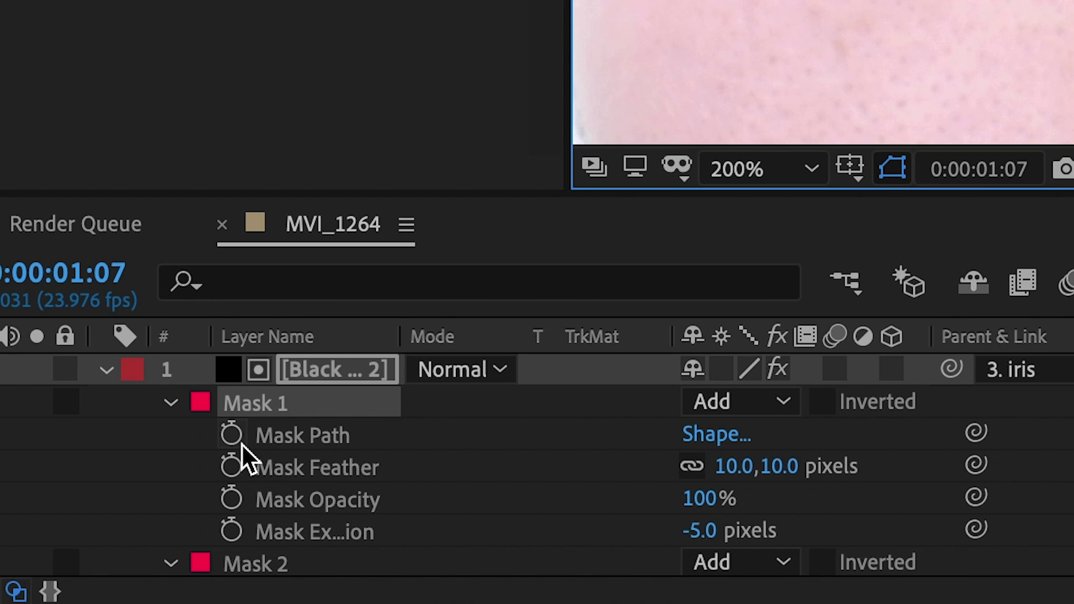
Step: Start keyframing Mask 1's path at 0:00:01:07
{"action": "left_click", "coordinate": [233, 438]}
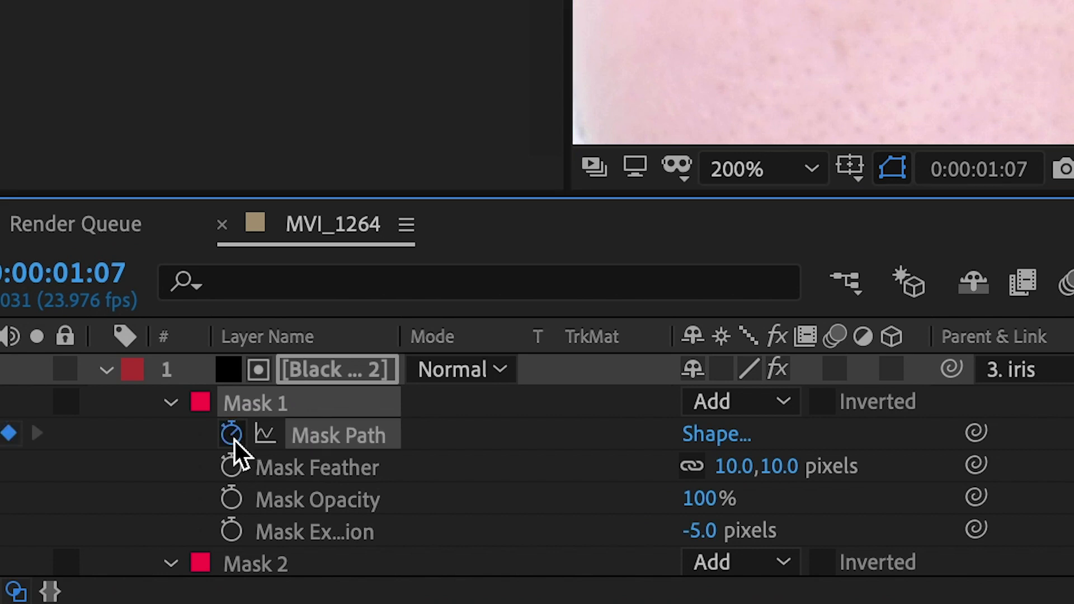
{"action": "scroll", "coordinate": [234, 438], "scroll_direction": "down", "scroll_amount": 1}
{"action": "scroll", "coordinate": [234, 438], "scroll_direction": "down", "scroll_amount": 3}
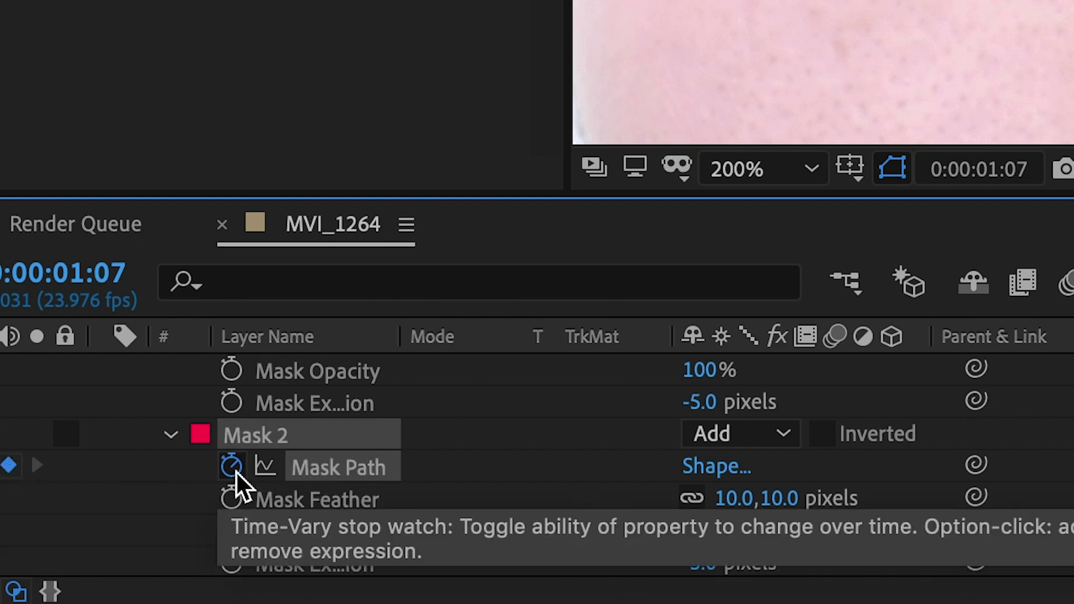
{"action": "scroll", "coordinate": [236, 470], "scroll_direction": "up", "scroll_amount": 4}
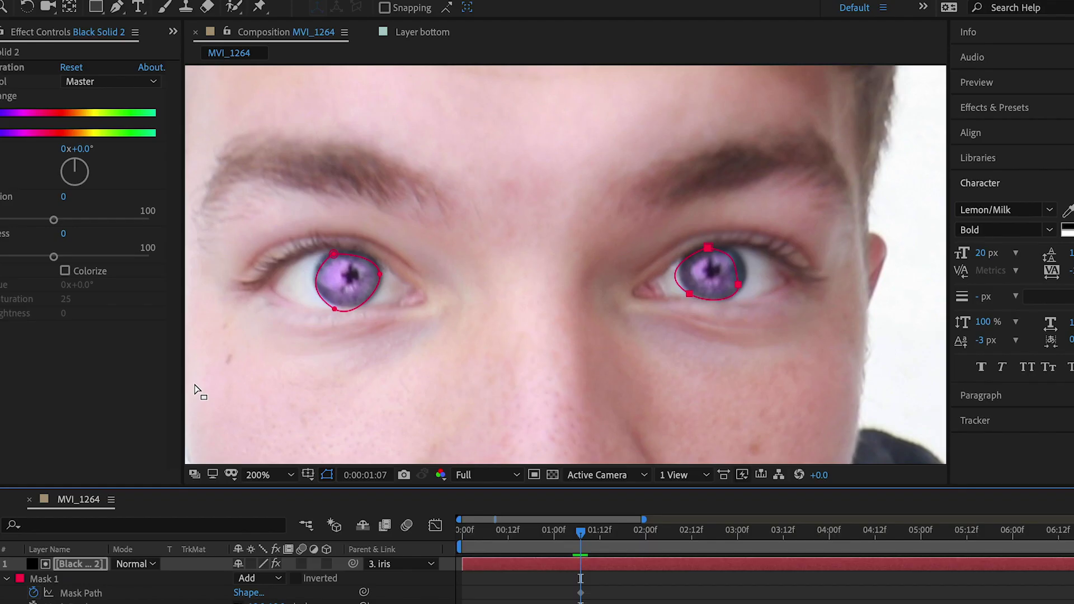
Step: One frame later, refit the left and right eye masks to the narrowing eyes
{"action": "key", "text": "Page_Down"}
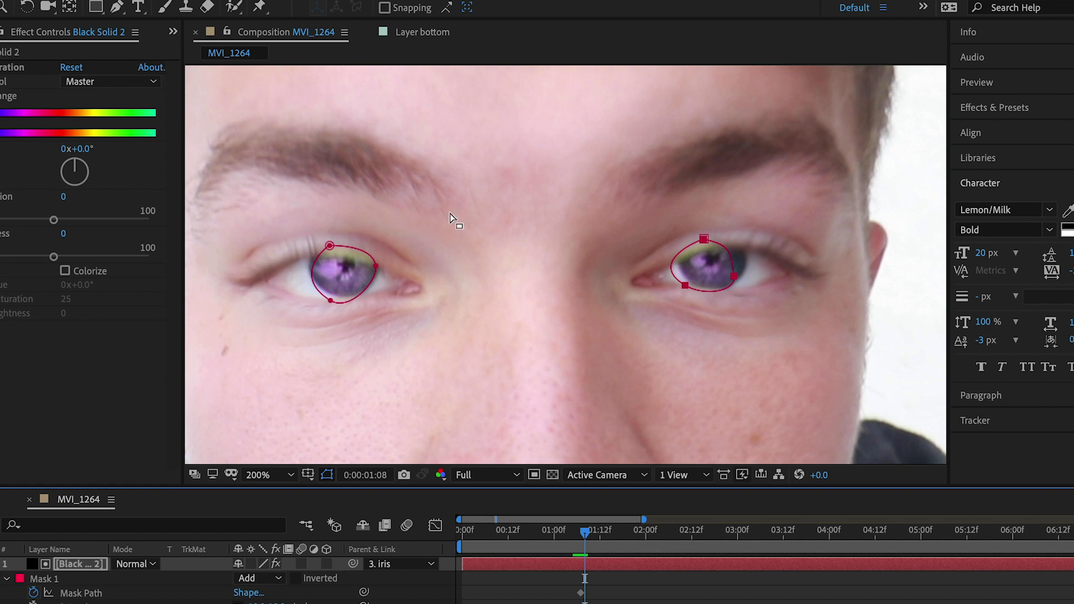
{"action": "left_click_drag", "start_coordinate": [329, 247], "coordinate": [378, 270]}
{"action": "left_click_drag", "start_coordinate": [349, 311], "coordinate": [335, 299]}
{"action": "left_click_drag", "start_coordinate": [330, 261], "coordinate": [372, 256]}
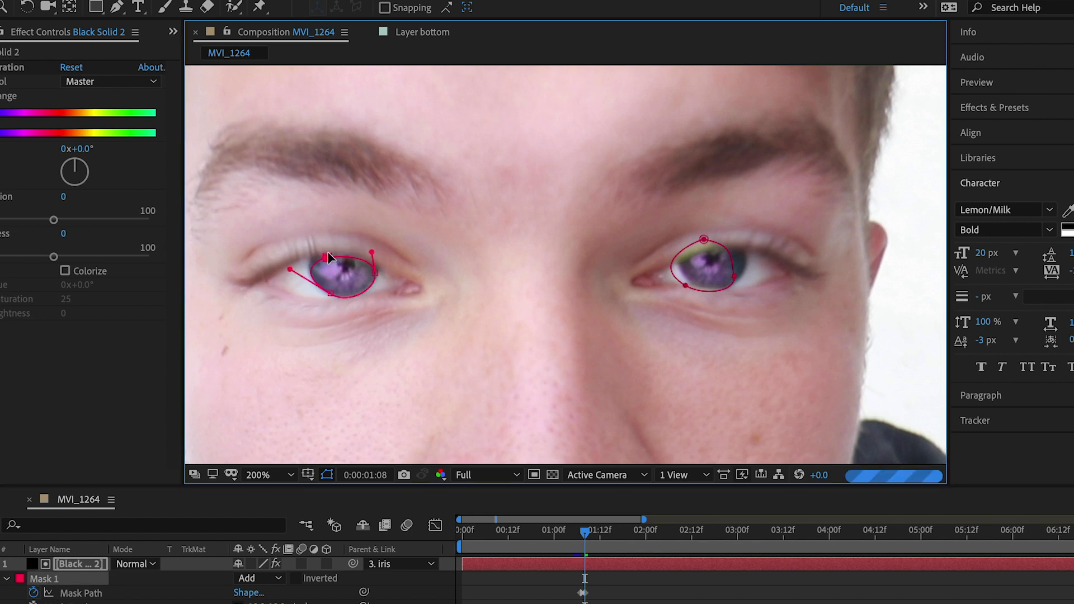
{"action": "left_click", "coordinate": [750, 271]}
{"action": "left_click_drag", "start_coordinate": [750, 270], "coordinate": [709, 264]}
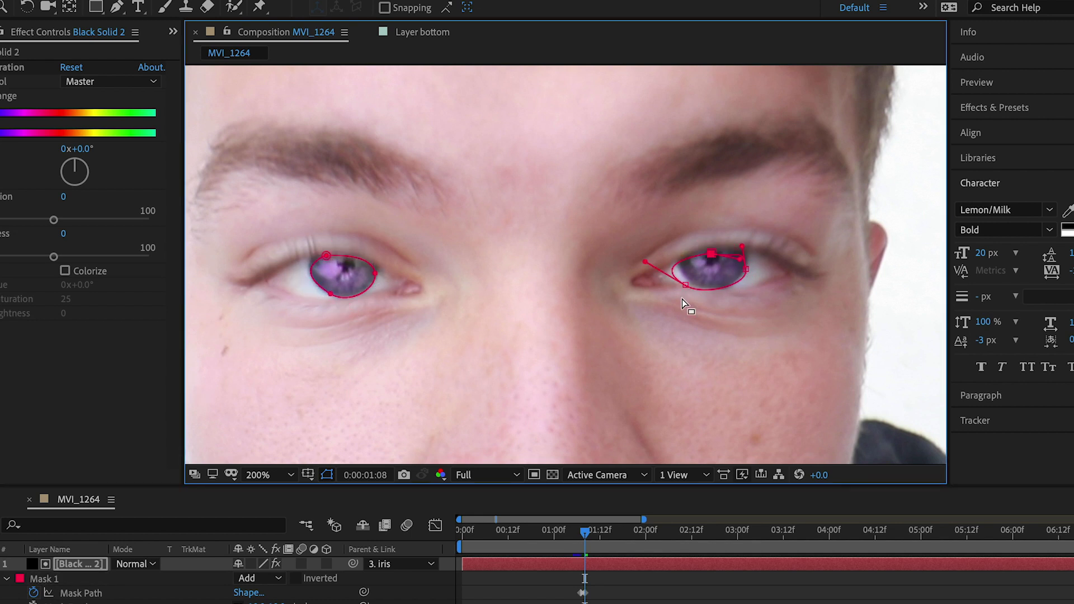
Step: Squeeze both eye masks on the next frame, then move to the fully closed frame
{"action": "key", "text": "Page_Down"}
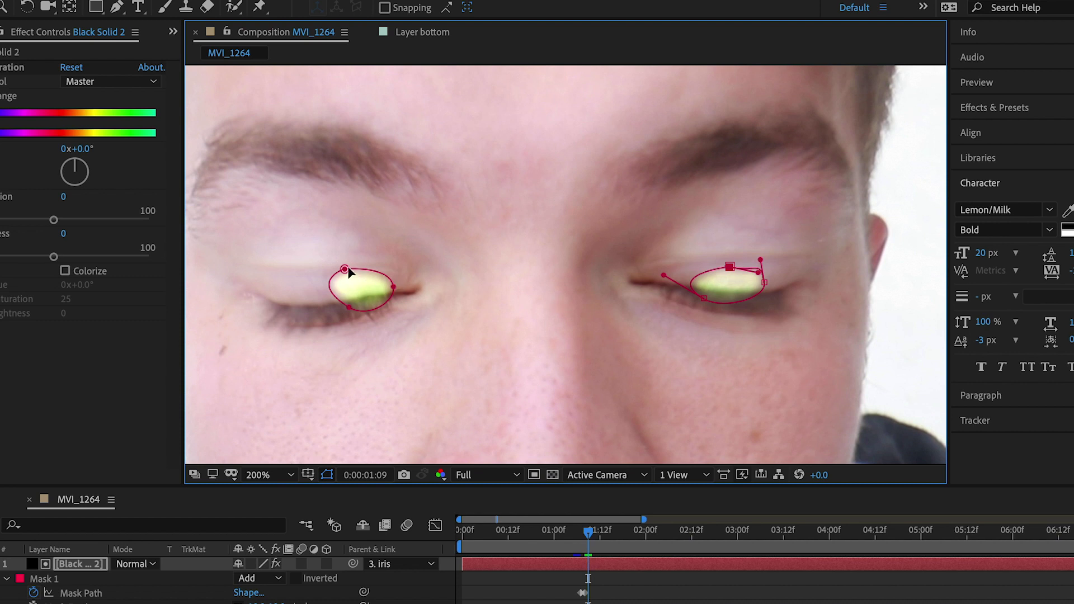
{"action": "left_click_drag", "start_coordinate": [348, 272], "coordinate": [313, 285]}
{"action": "left_click_drag", "start_coordinate": [729, 267], "coordinate": [732, 290]}
{"action": "key", "text": "Page_Down"}
{"action": "key", "text": "Page_Down"}
{"action": "key", "text": "Page_Down"}
{"action": "key", "text": "Page_Down"}
{"action": "key", "text": "Page_Down"}
{"action": "key", "text": "Page_Down"}
{"action": "key", "text": "Page_Down"}
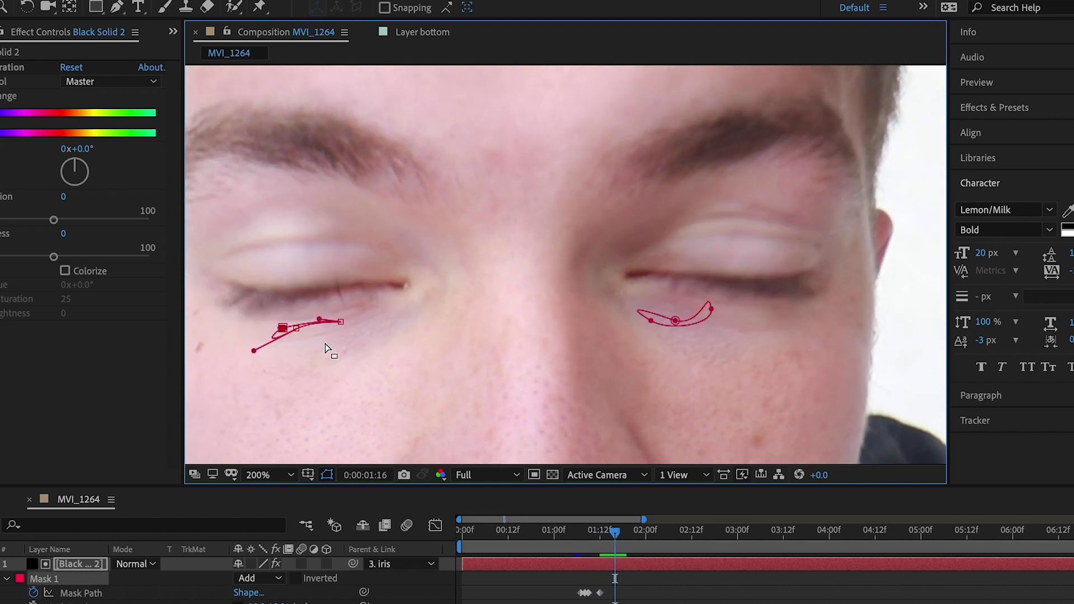
{"action": "key", "text": "Page_Down"}
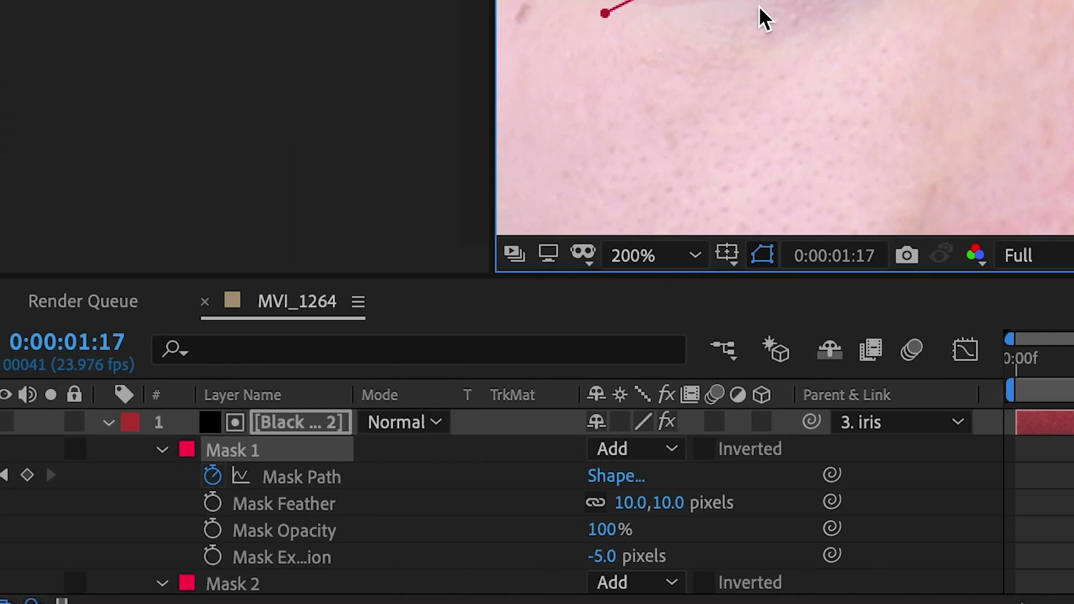
{"action": "key", "text": "Page_Up"}
Step: Add Mask 1 and Mask 2 path keyframes at the fully closed frame, then step back to review
{"action": "left_click", "coordinate": [32, 470]}
{"action": "scroll", "coordinate": [45, 503], "scroll_direction": "down", "scroll_amount": 3}
{"action": "left_click", "coordinate": [31, 495]}
{"action": "scroll", "coordinate": [45, 503], "scroll_direction": "up", "scroll_amount": 3}
{"action": "key", "text": "Page_Down"}
{"action": "key", "text": "Page_Down"}
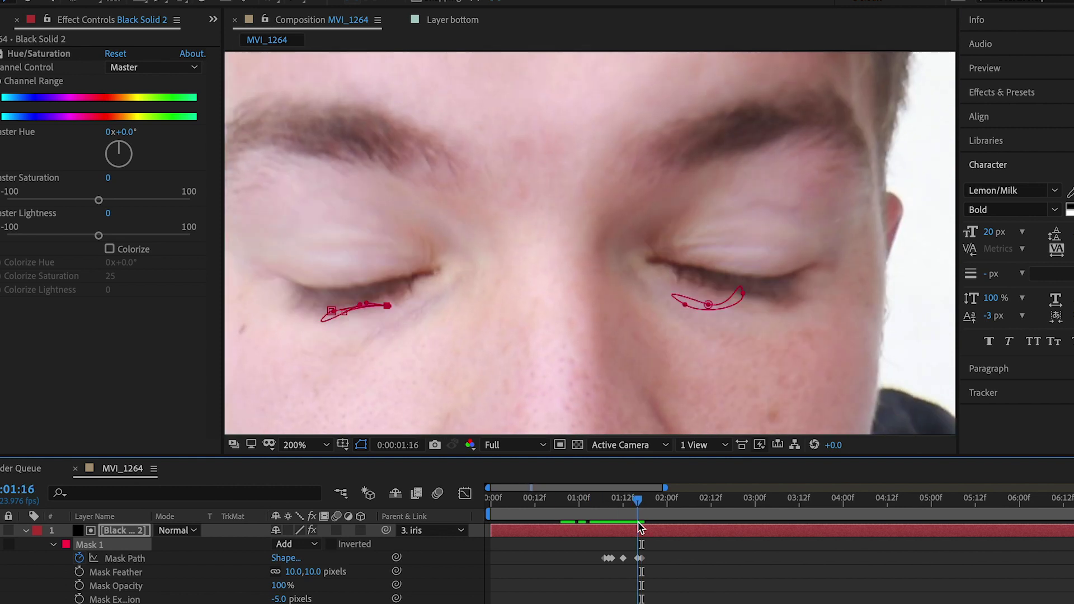
{"action": "key", "text": "ctrl+z"}
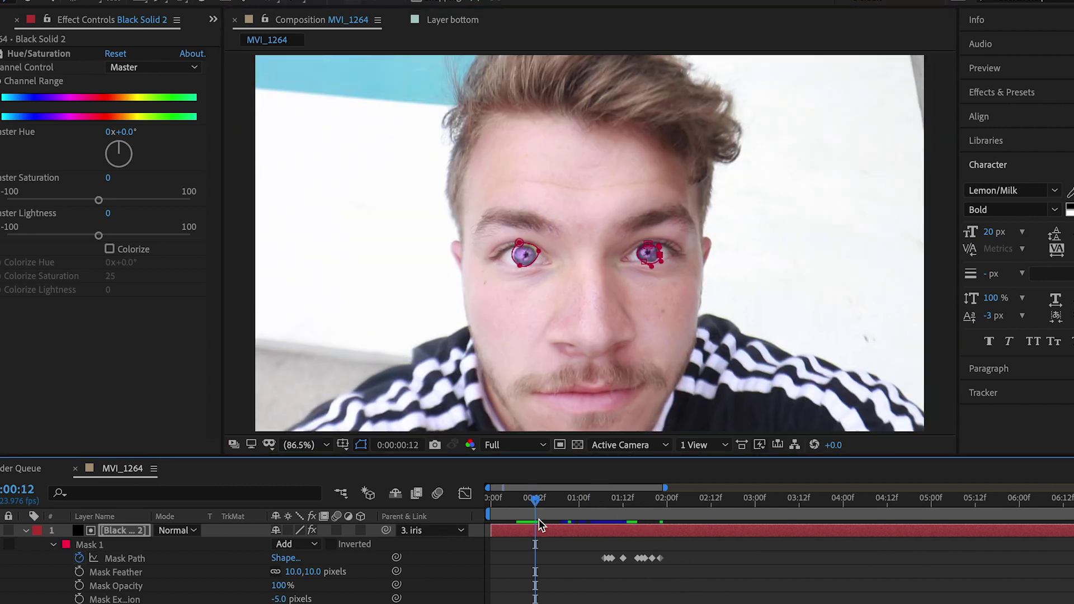